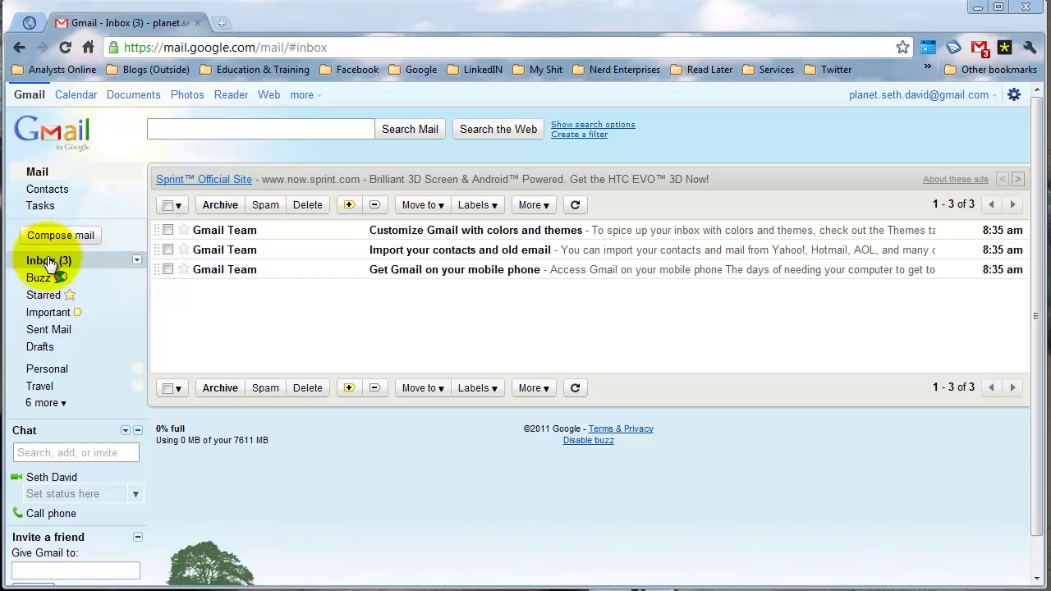
Step: Open Gmail's mail settings from the gear menu and go to Accounts and Import
{"action": "left_click", "coordinate": [174, 132]}
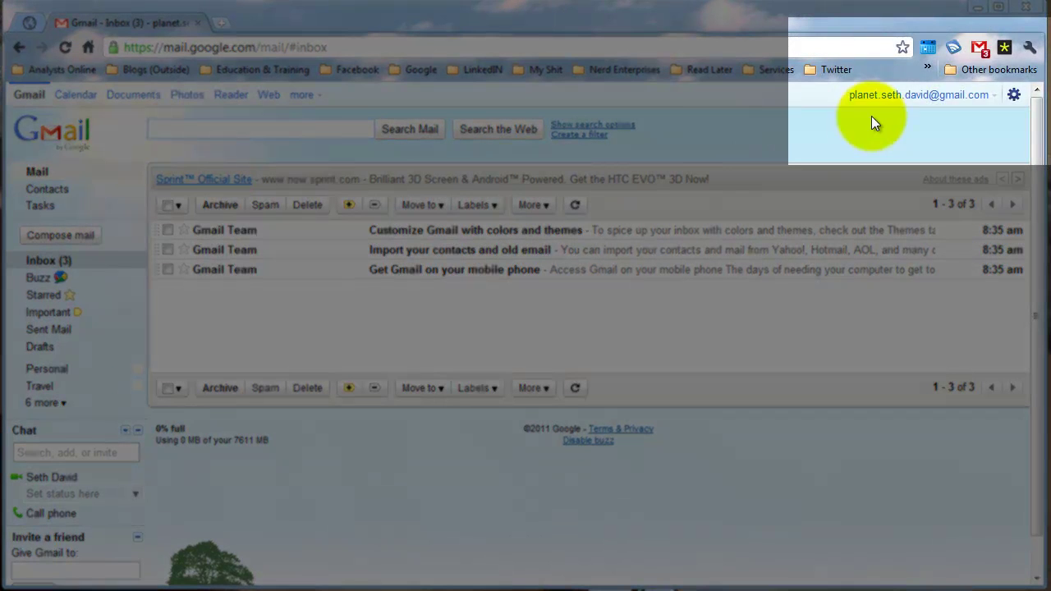
{"action": "left_click", "coordinate": [1016, 97]}
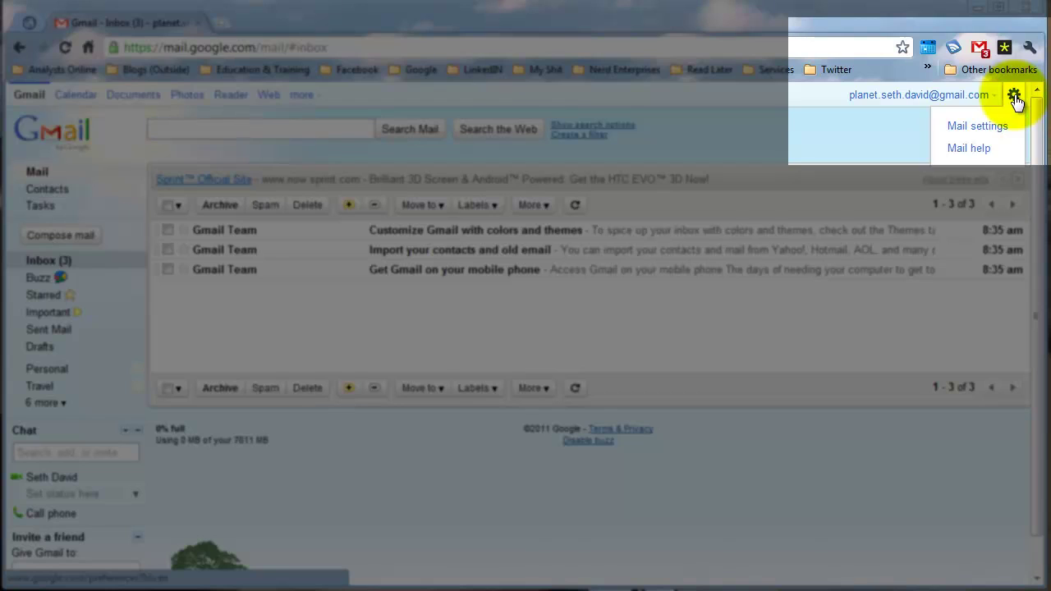
{"action": "left_click", "coordinate": [969, 127]}
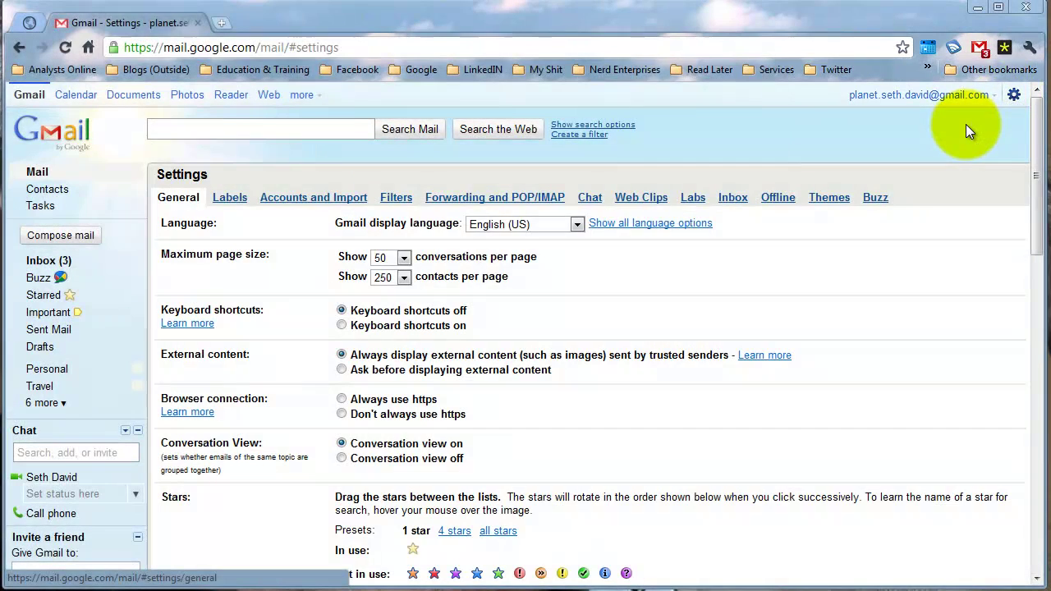
{"action": "left_click", "coordinate": [292, 201]}
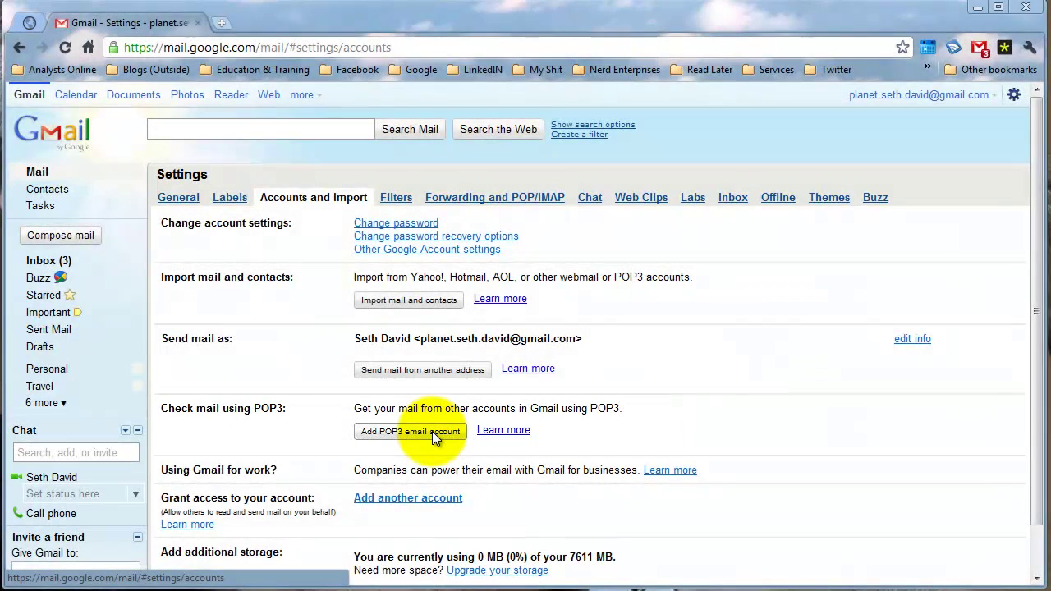
Step: Start adding a POP3 mail account and arrange its popup beside the Evernote notes
{"action": "left_click", "coordinate": [432, 432]}
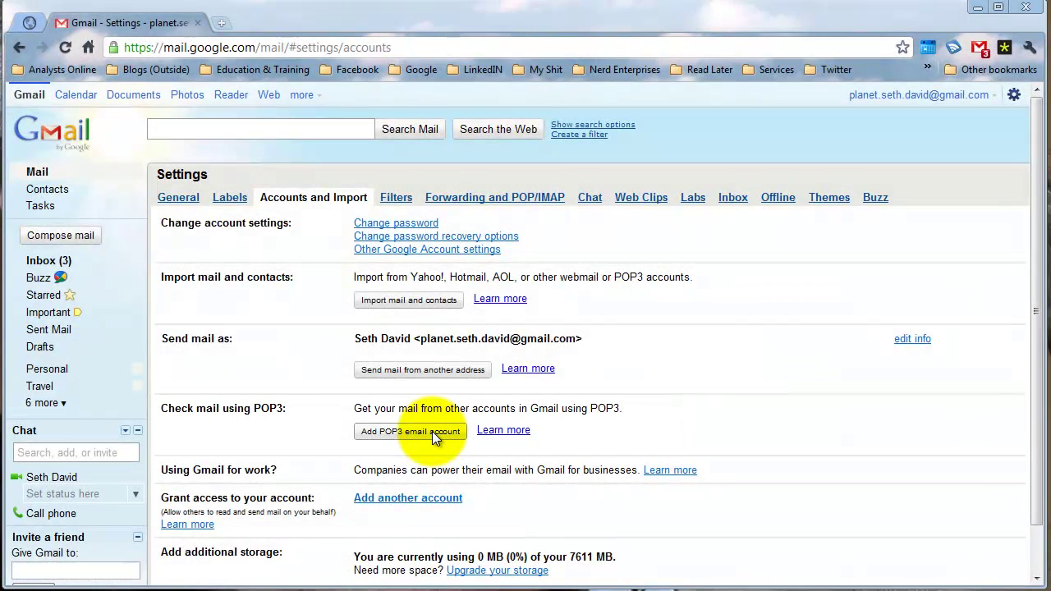
{"action": "left_click_drag", "start_coordinate": [369, 46], "coordinate": [772, 93]}
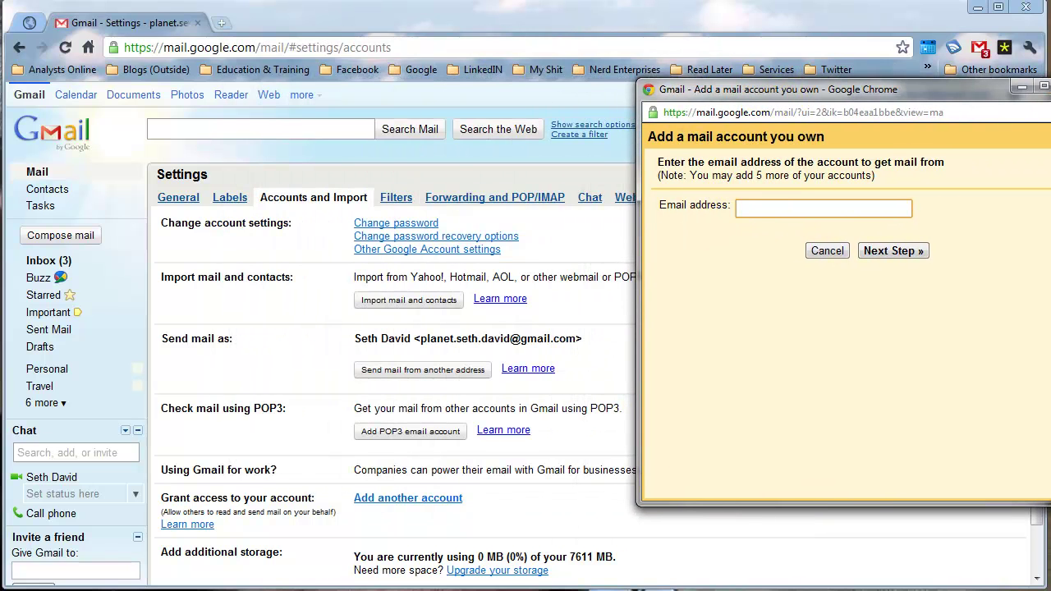
{"action": "left_click_drag", "start_coordinate": [0, 19], "coordinate": [188, 19]}
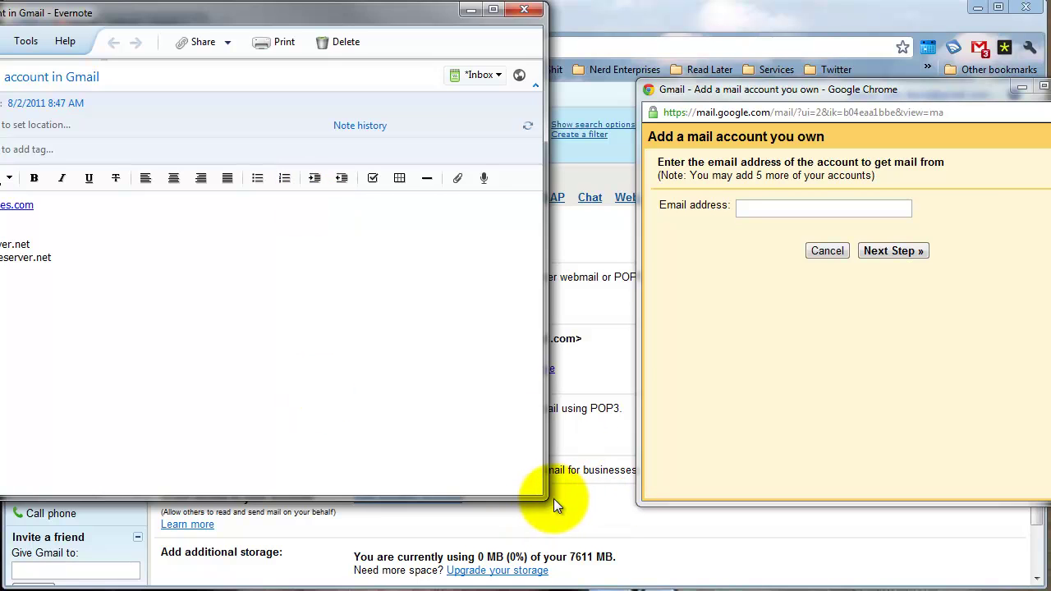
{"action": "left_click_drag", "start_coordinate": [546, 498], "coordinate": [519, 590]}
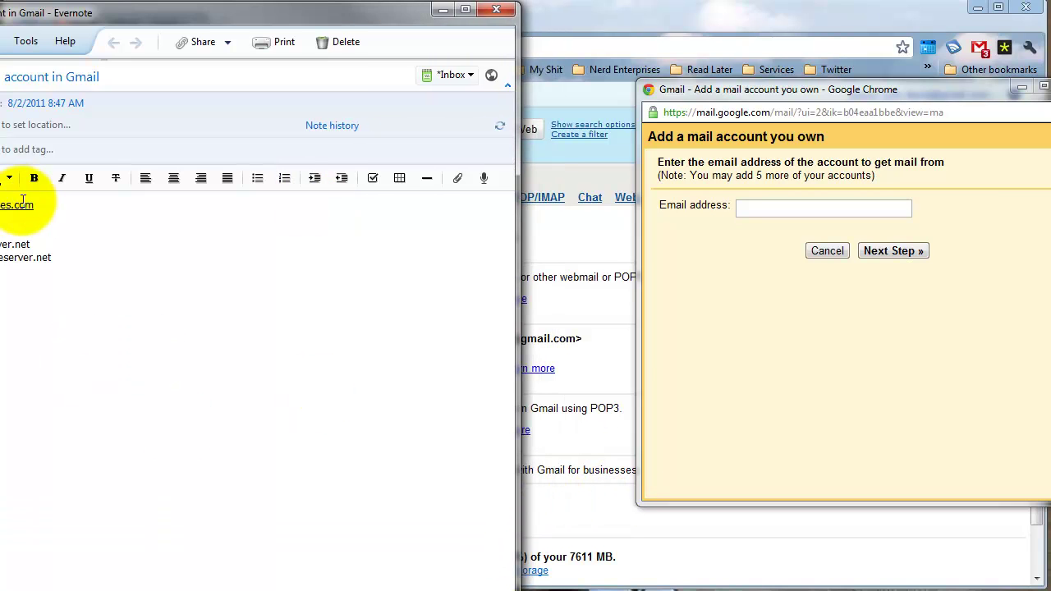
Step: Copy the bookkeeper address from the note into the Email address field
{"action": "left_click_drag", "start_coordinate": [49, 204], "coordinate": [0, 205]}
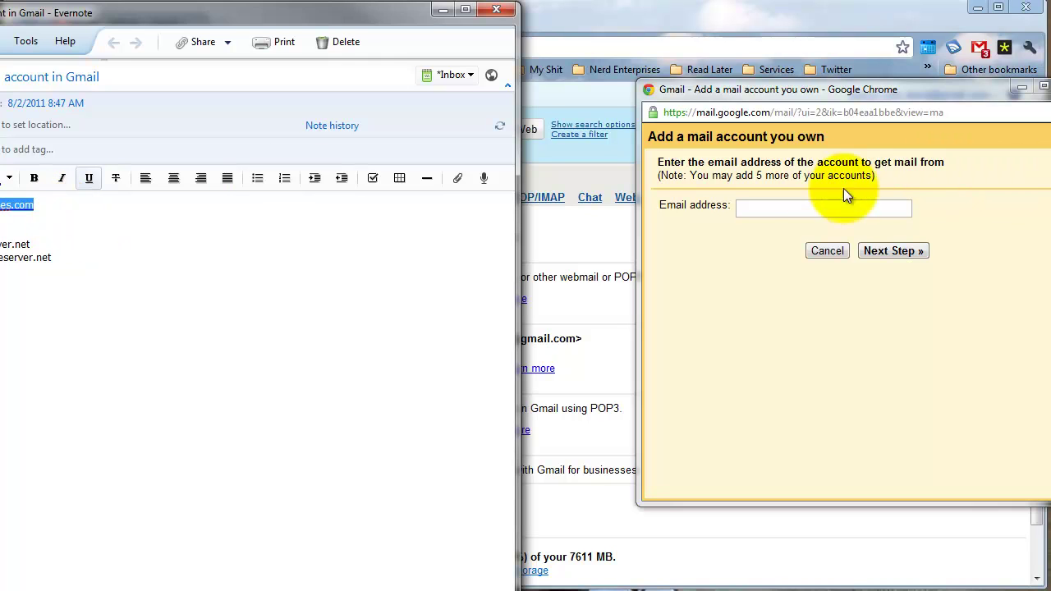
{"action": "left_click", "coordinate": [817, 208]}
{"action": "key", "text": "ctrl+v"}
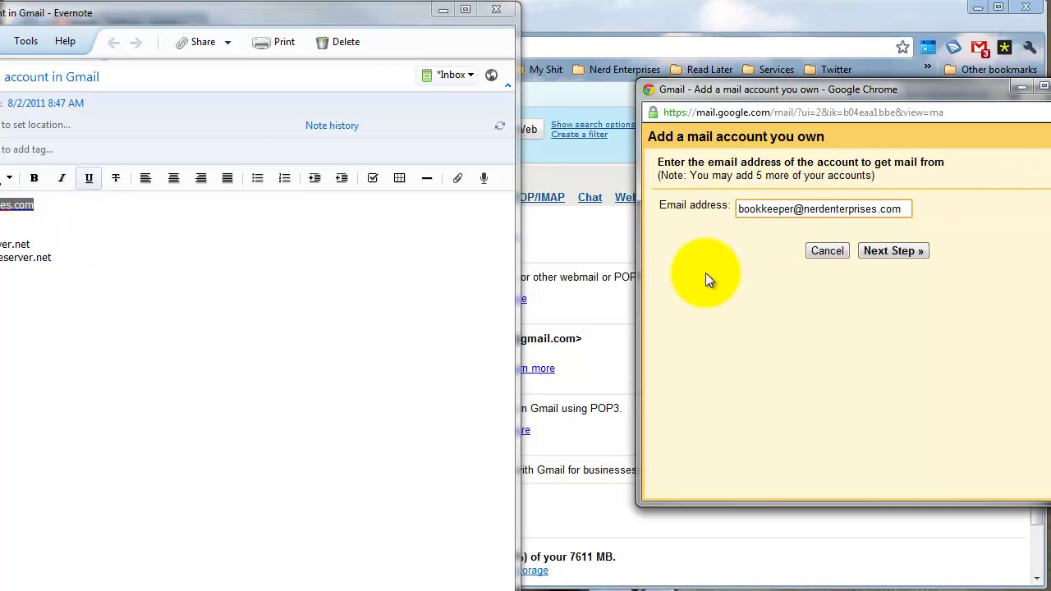
Step: Continue to server settings and replace the username with the full bookkeeper address
{"action": "left_click", "coordinate": [890, 256]}
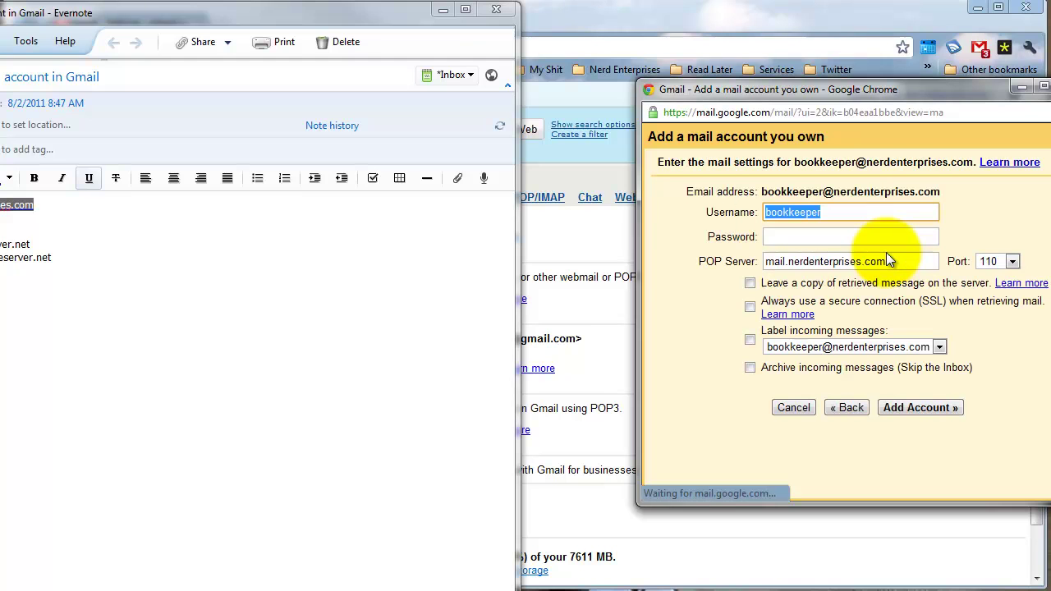
{"action": "left_click", "coordinate": [849, 212]}
{"action": "double_click", "coordinate": [851, 212]}
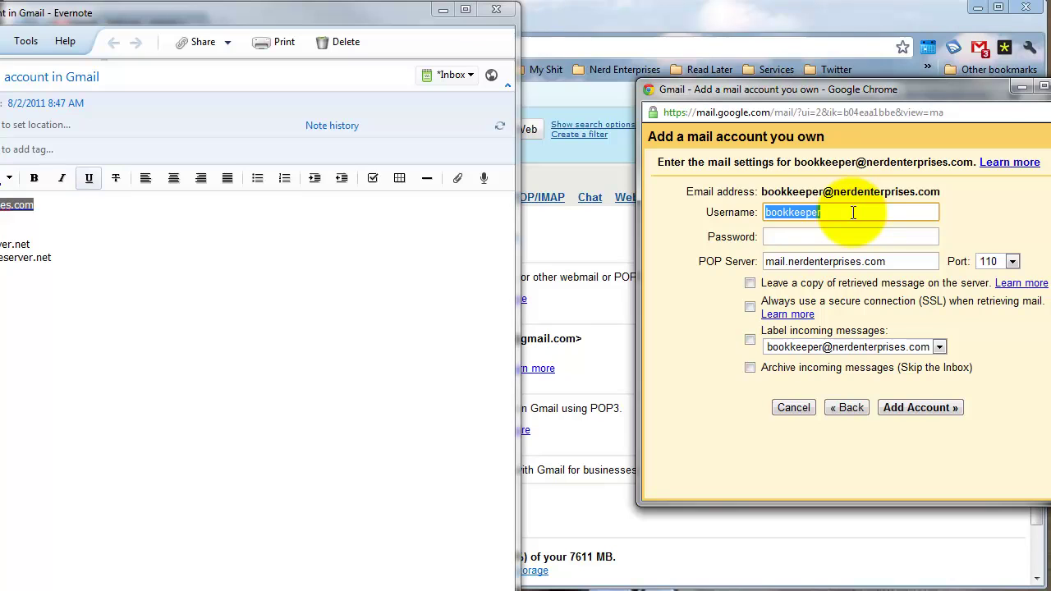
{"action": "key", "text": "ctrl+v"}
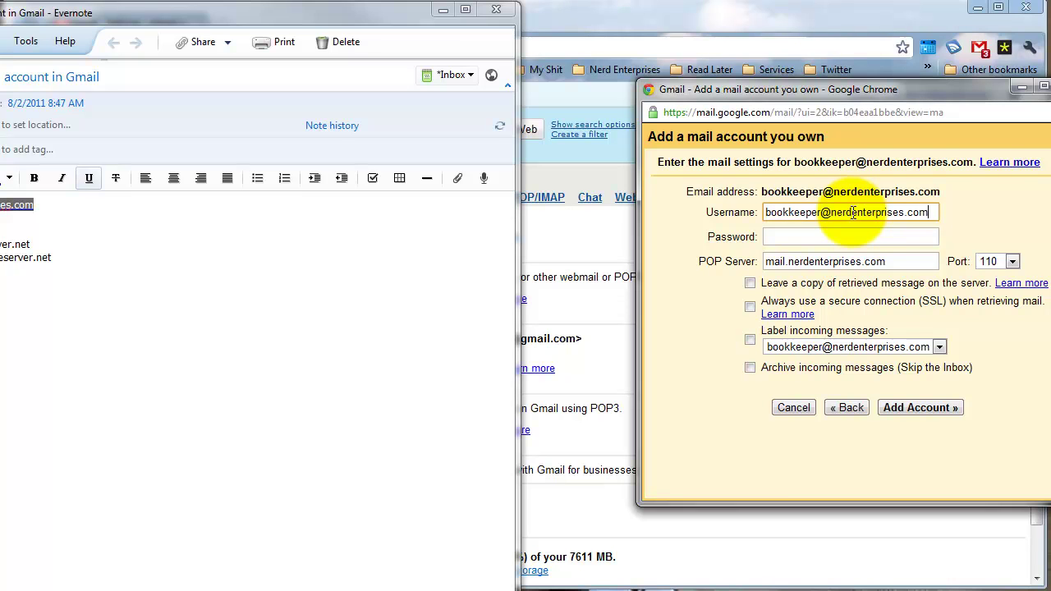
{"action": "key", "text": "Tab"}
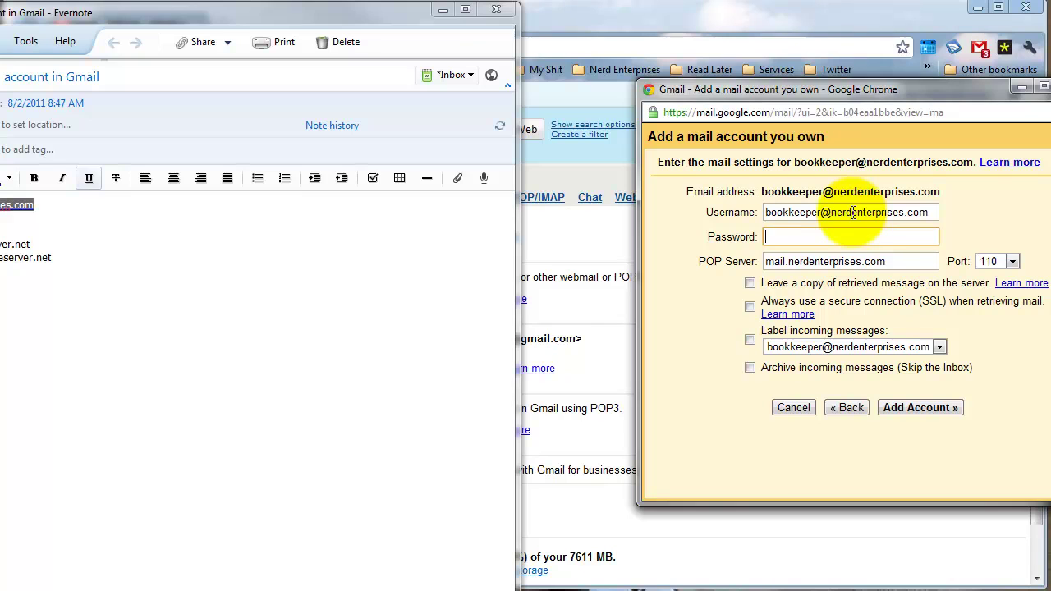
{"action": "left_click", "coordinate": [805, 213]}
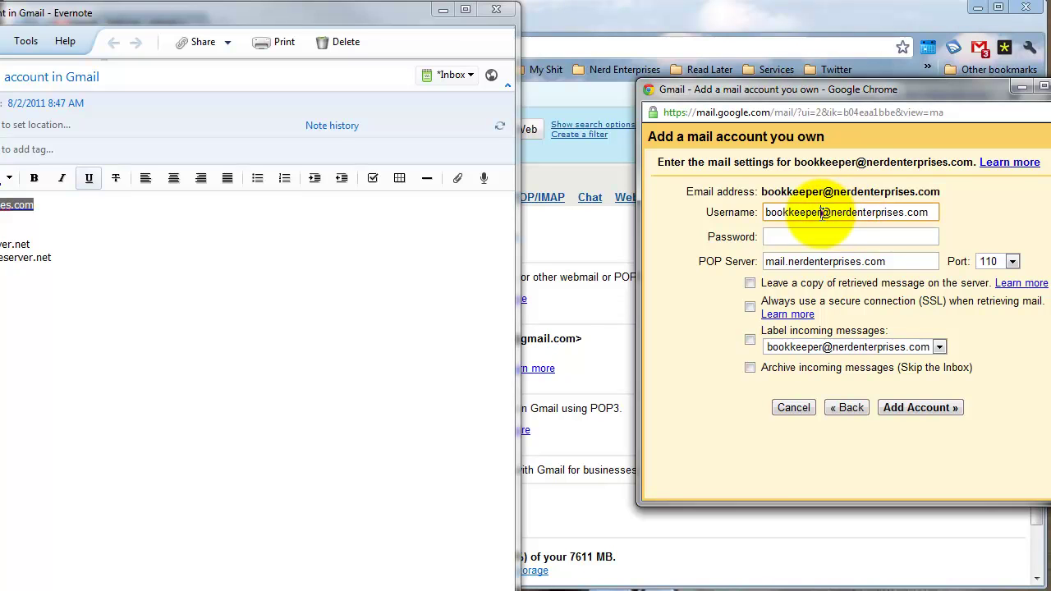
Step: Paste the 12-character account password from the notes into Password
{"action": "left_click", "coordinate": [777, 236]}
{"action": "key", "text": "alt+Tab"}
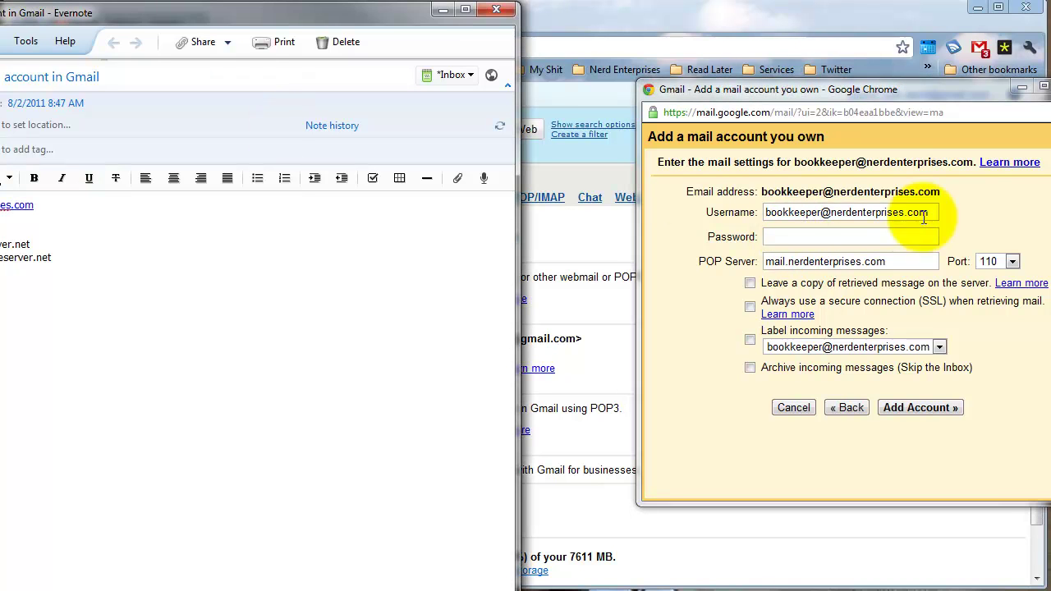
{"action": "left_click", "coordinate": [759, 237]}
{"action": "key", "text": "ctrl+v"}
{"action": "key", "text": "Tab"}
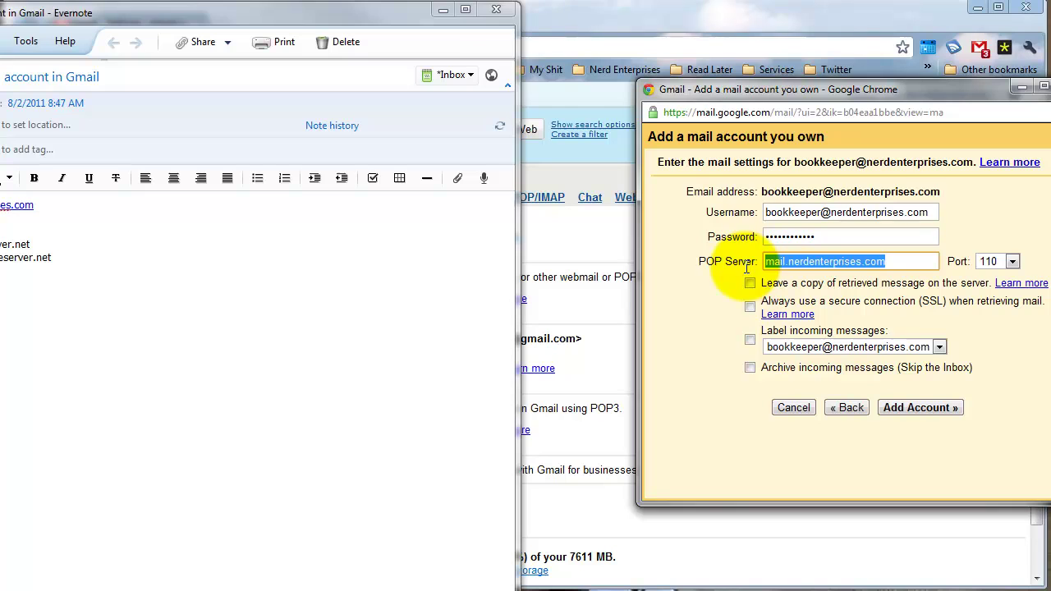
Step: Copy pop.secureserver.net from the notes into the POP Server field
{"action": "left_click", "coordinate": [35, 244]}
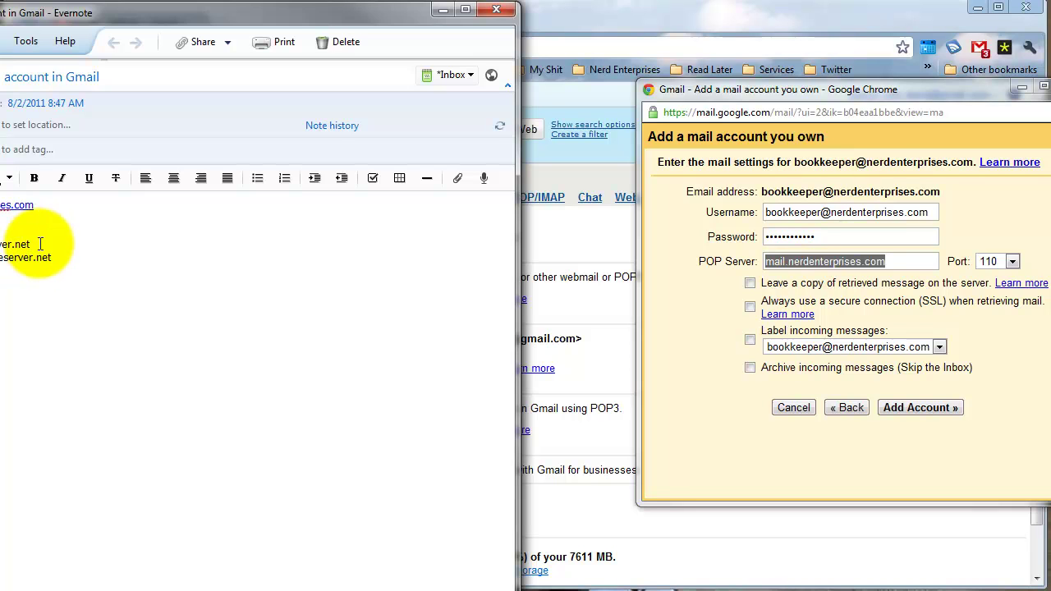
{"action": "left_click_drag", "start_coordinate": [33, 245], "coordinate": [0, 244]}
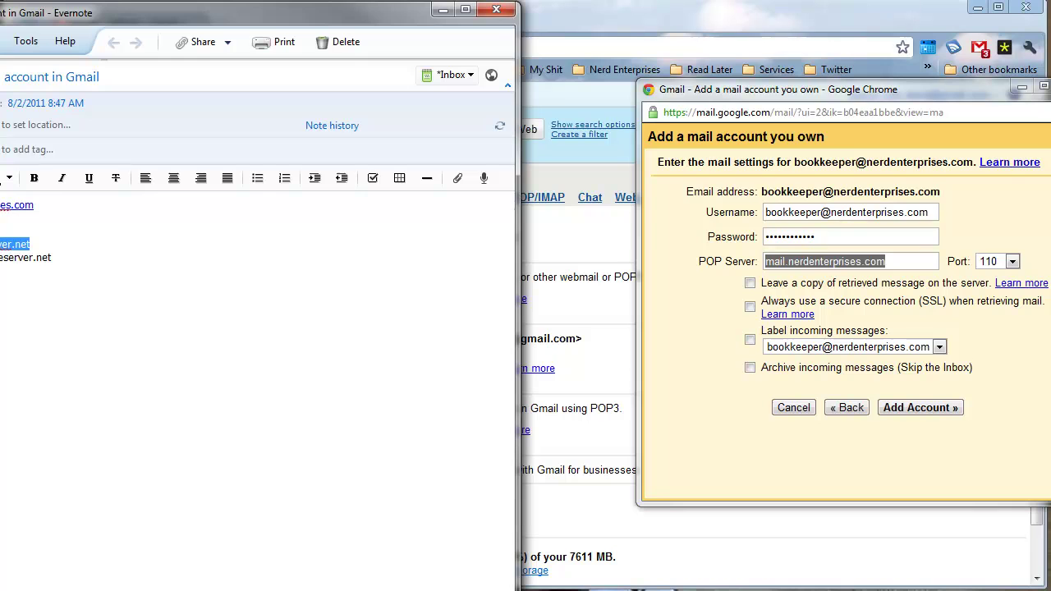
{"action": "left_click_drag", "start_coordinate": [889, 261], "coordinate": [673, 260]}
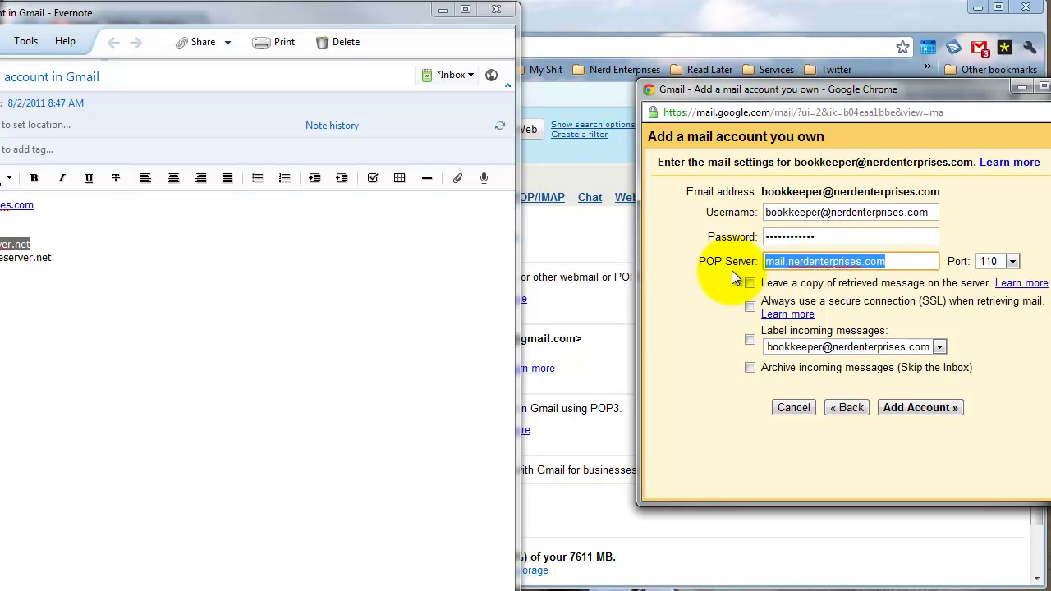
{"action": "type", "text": "pop.secureserver.net"}
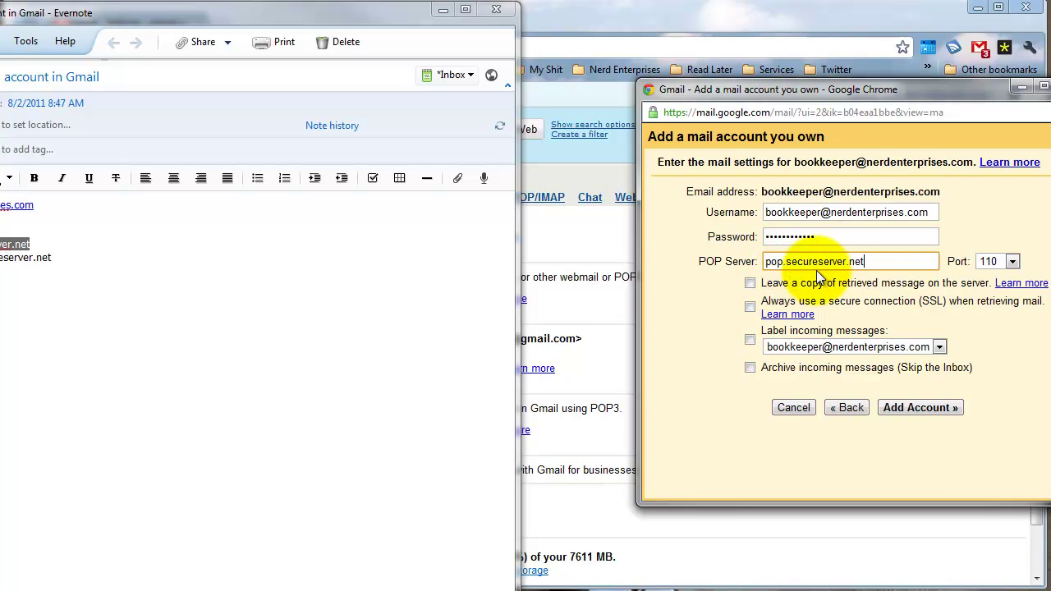
Step: Keep retrieved mail on the server and enable labelling incoming messages, opening the label list
{"action": "left_click", "coordinate": [750, 283]}
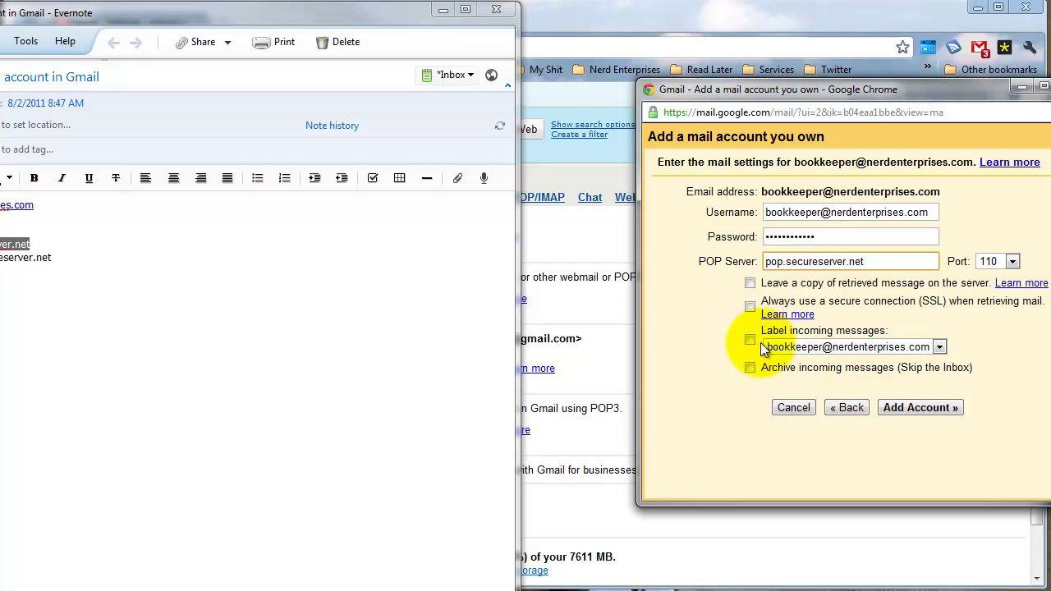
{"action": "left_click", "coordinate": [939, 347]}
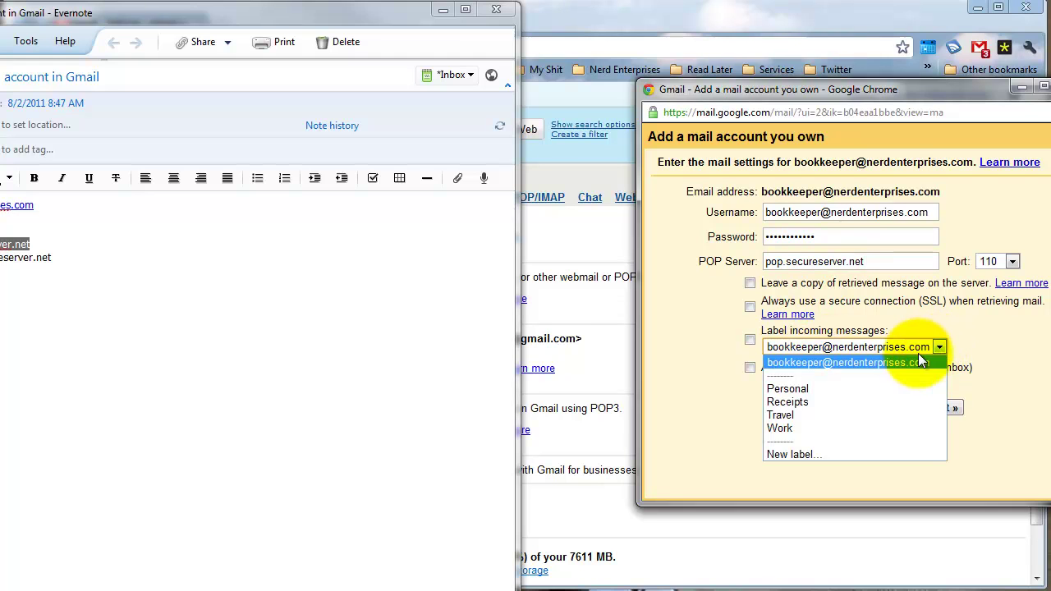
{"action": "left_click", "coordinate": [830, 362]}
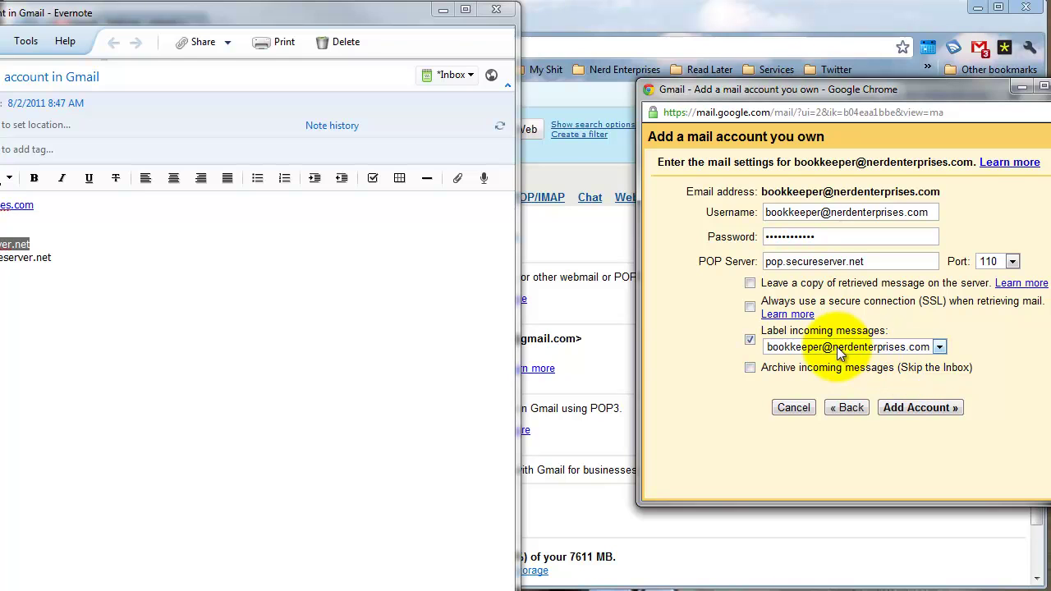
{"action": "left_click", "coordinate": [751, 339]}
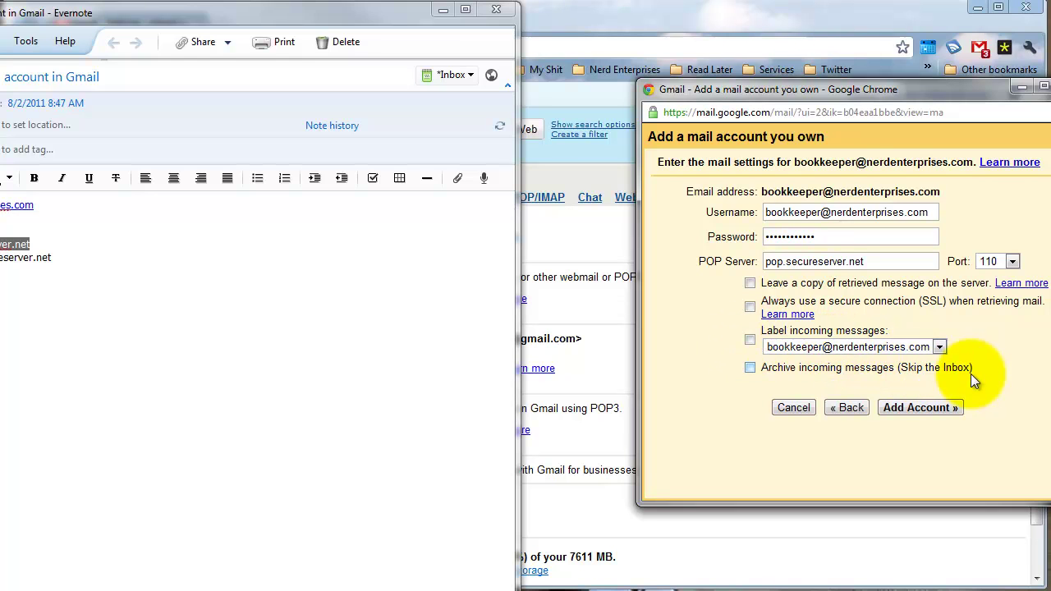
{"action": "left_click", "coordinate": [750, 340]}
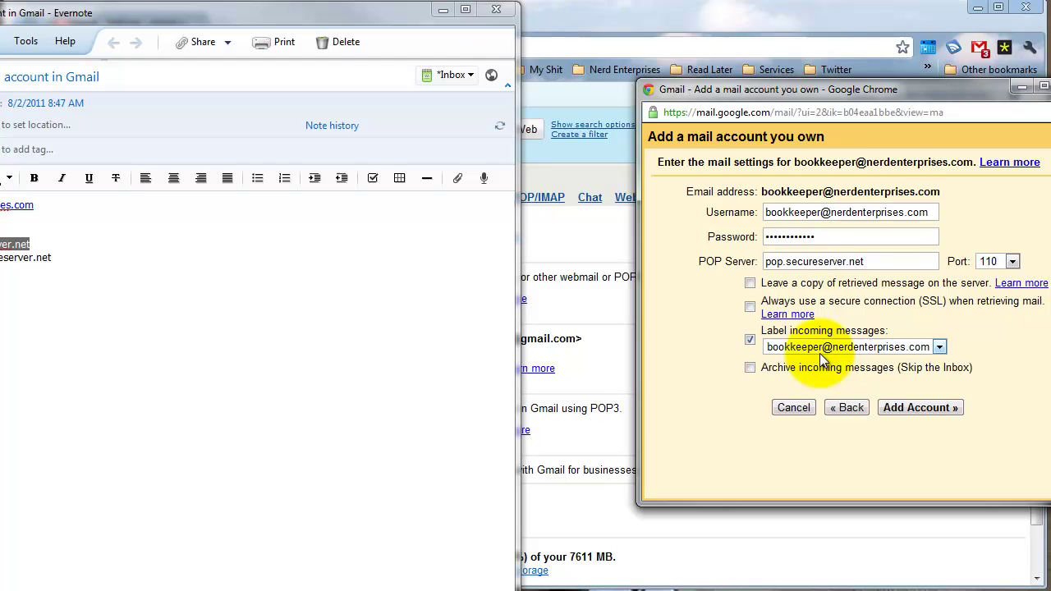
{"action": "left_click", "coordinate": [940, 347]}
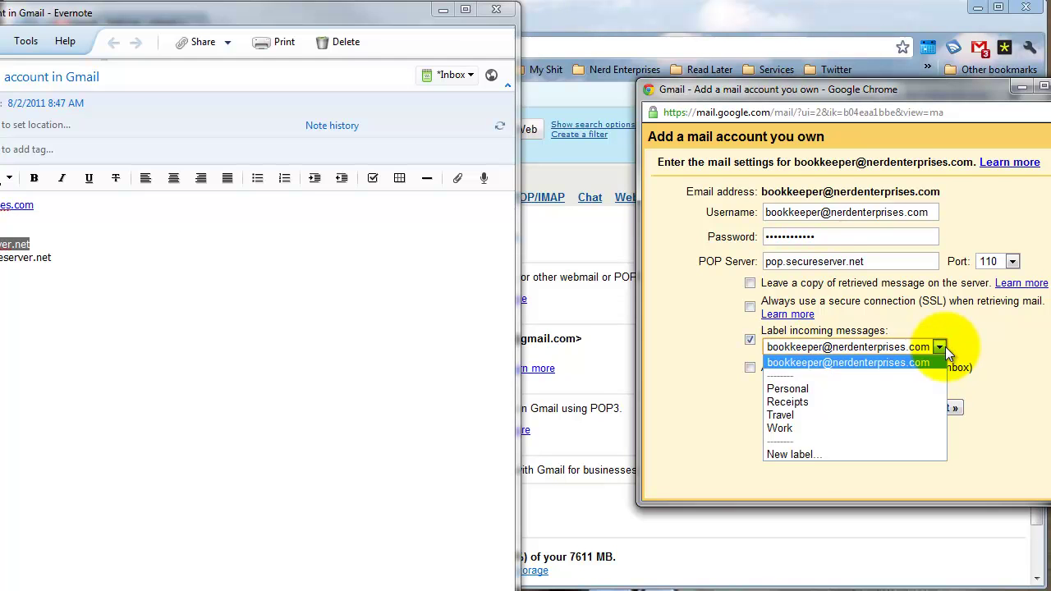
Step: Create a new 'Bookkeepers' label for incoming mail and add the POP account
{"action": "left_click", "coordinate": [794, 453]}
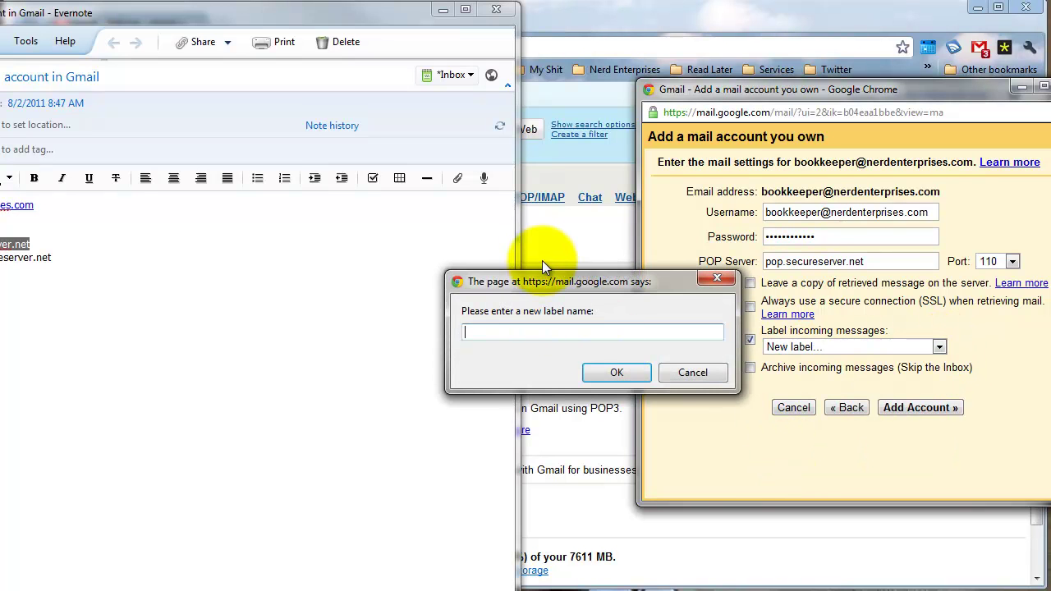
{"action": "type", "text": "Bookkeepers"}
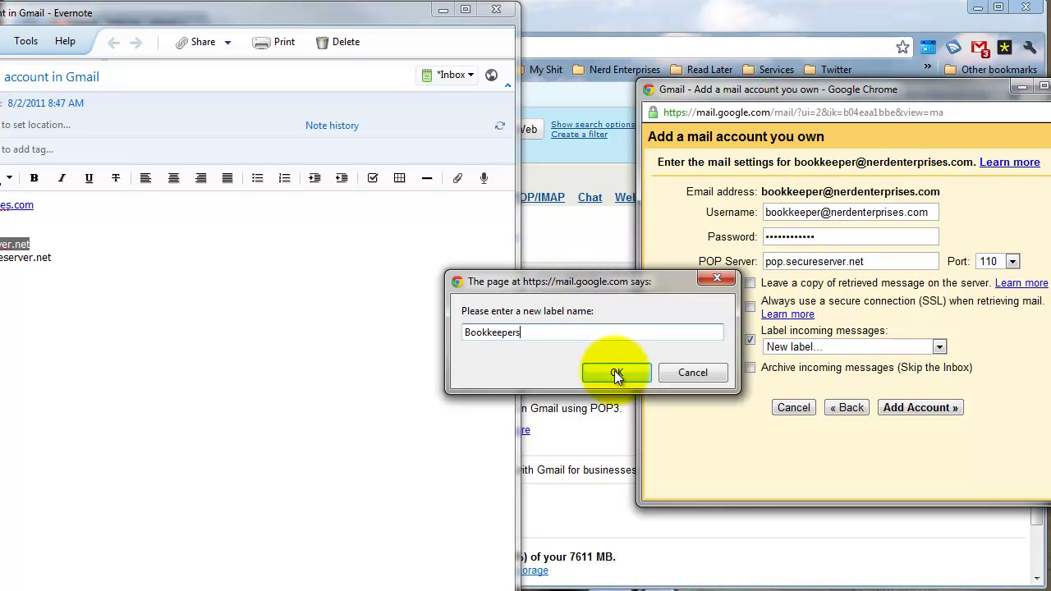
{"action": "left_click", "coordinate": [615, 372]}
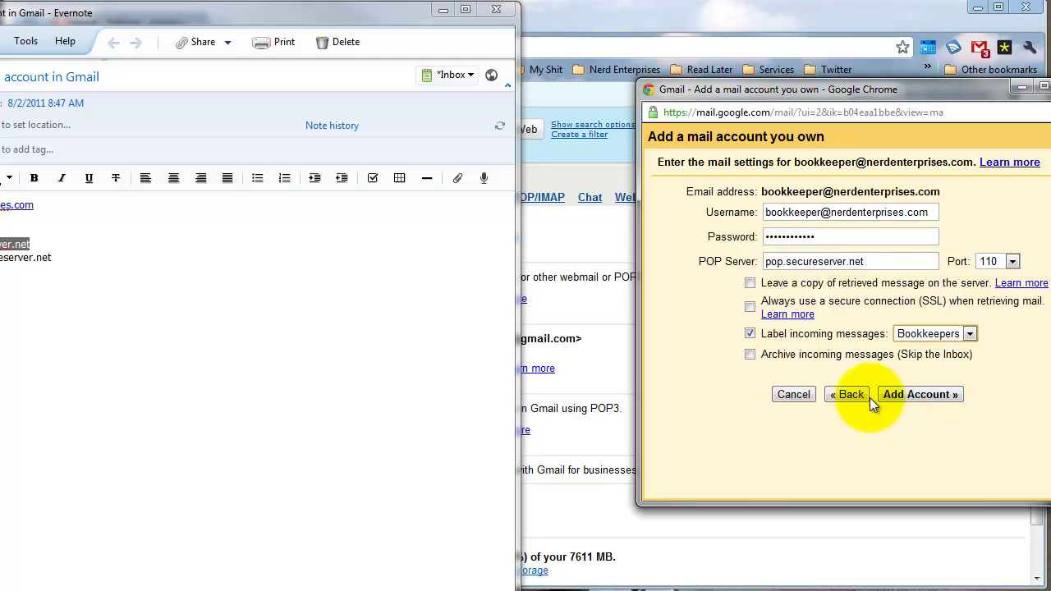
{"action": "left_click", "coordinate": [912, 397]}
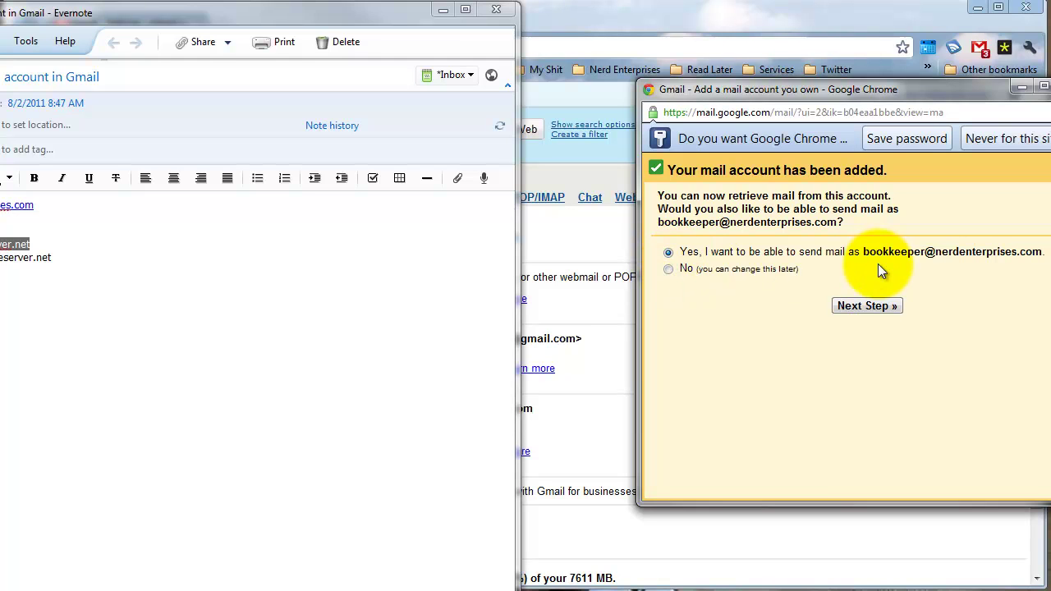
Step: Set the send-as name to 'Bookkeeping Nerd' and continue to the outgoing server step
{"action": "left_click", "coordinate": [872, 305]}
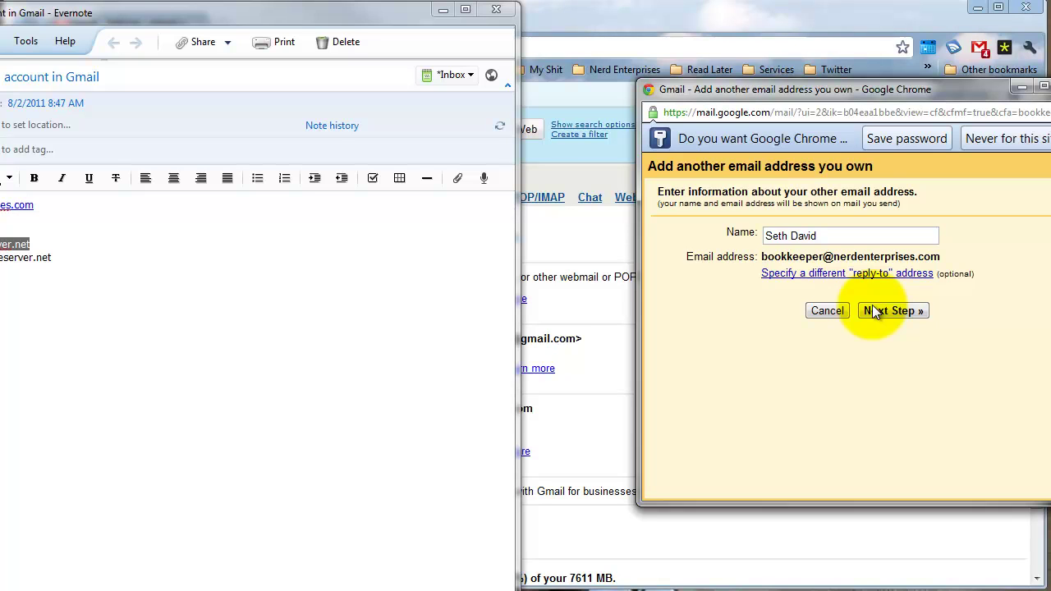
{"action": "left_click", "coordinate": [838, 238]}
{"action": "triple_click", "coordinate": [838, 237]}
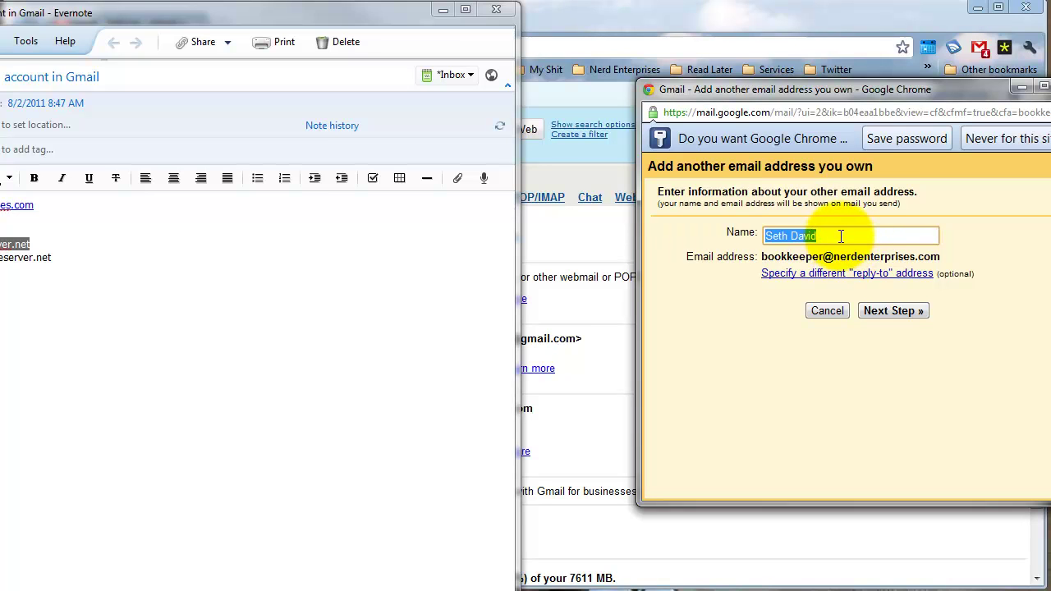
{"action": "left_click_drag", "start_coordinate": [841, 236], "coordinate": [780, 227]}
{"action": "type", "text": "Bookkeeping Nerd"}
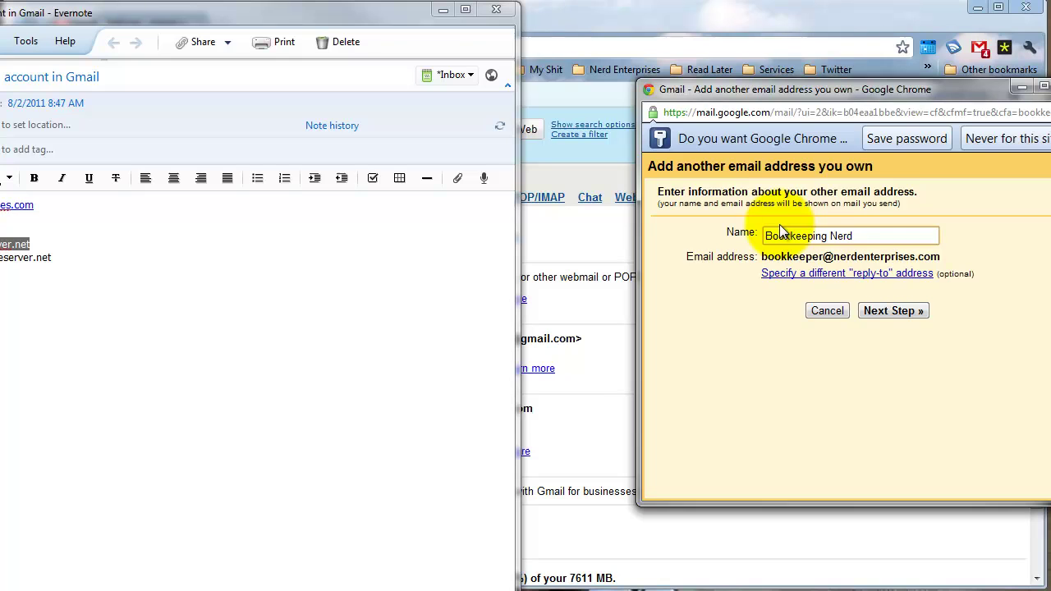
{"action": "left_click", "coordinate": [891, 315]}
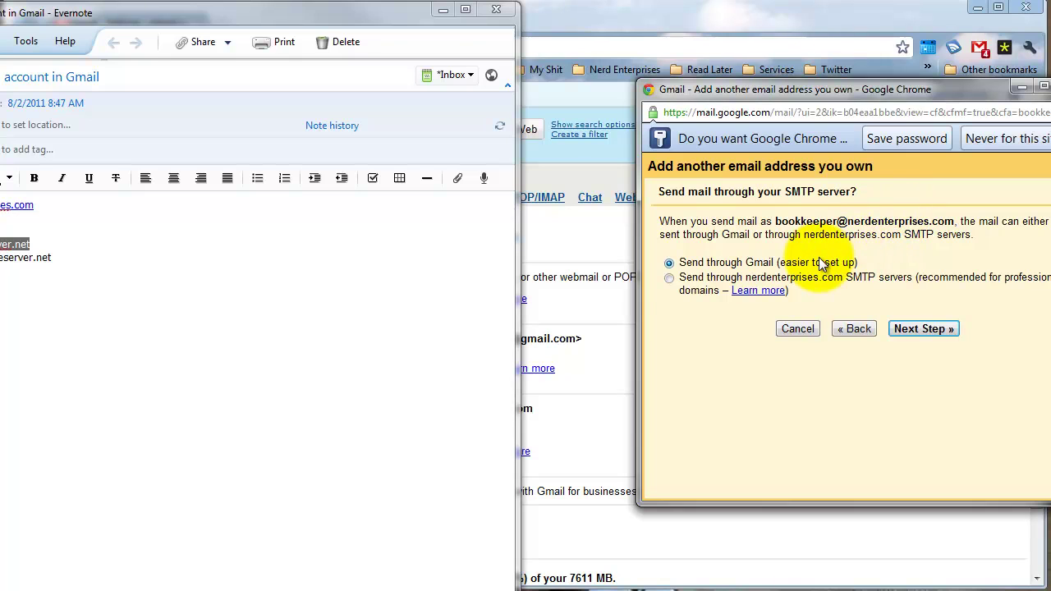
Step: Choose the domain's SMTP servers and paste smtpout.secureserver.net as the SMTP server
{"action": "left_click", "coordinate": [669, 278]}
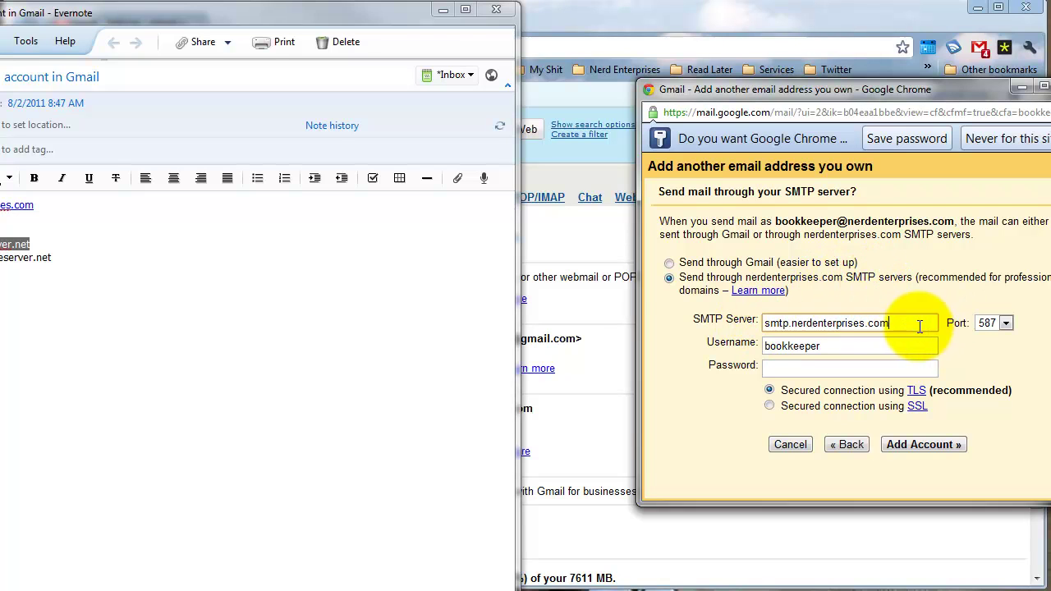
{"action": "left_click", "coordinate": [815, 323]}
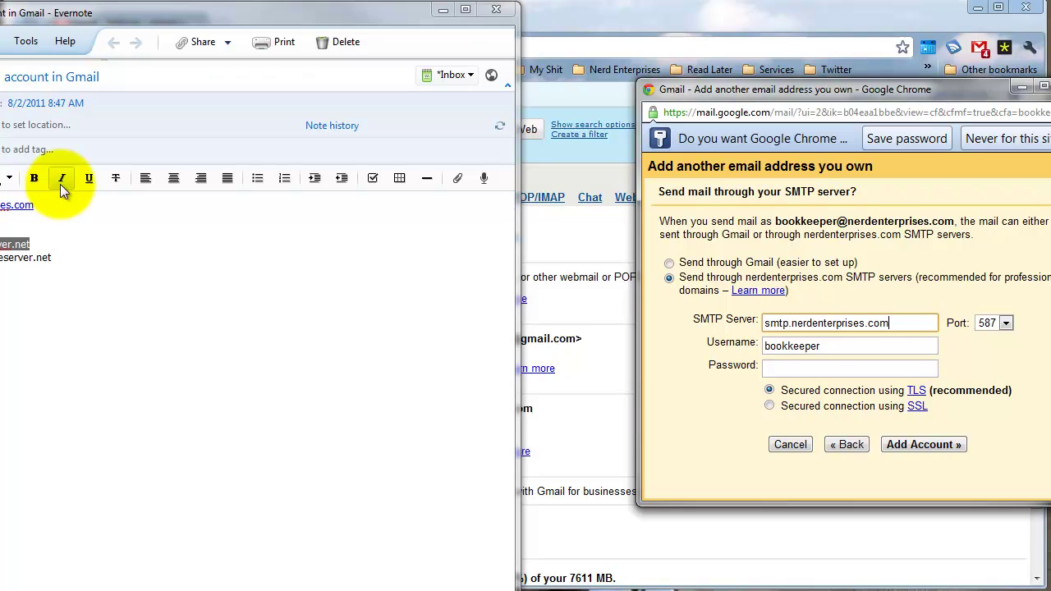
{"action": "left_click", "coordinate": [66, 257]}
{"action": "double_click", "coordinate": [43, 259]}
{"action": "key", "text": "shift+Home"}
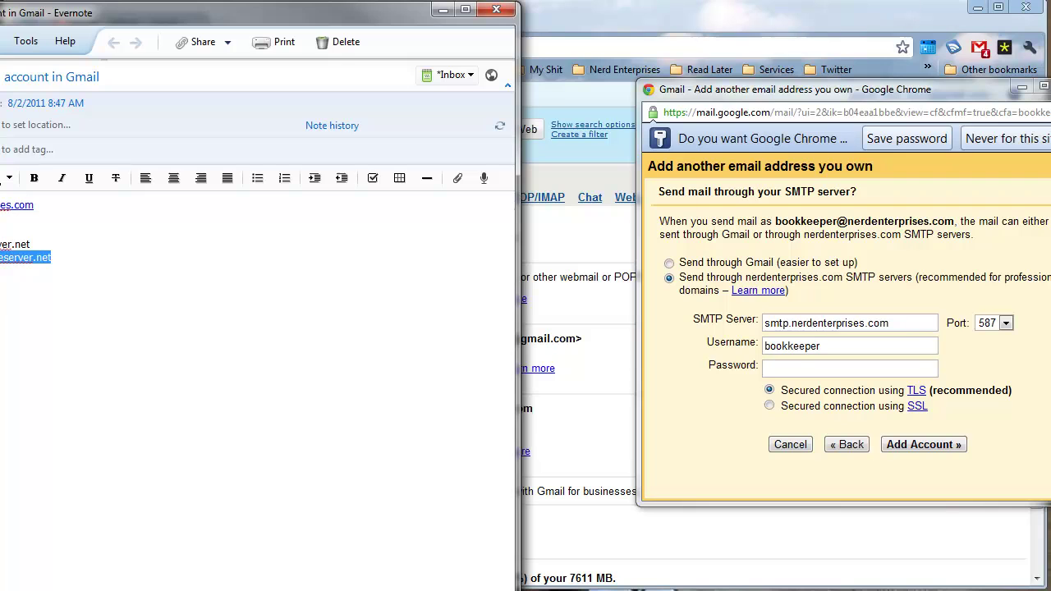
{"action": "left_click_drag", "start_coordinate": [914, 328], "coordinate": [558, 309]}
{"action": "type", "text": "smtpout.secureserver.net"}
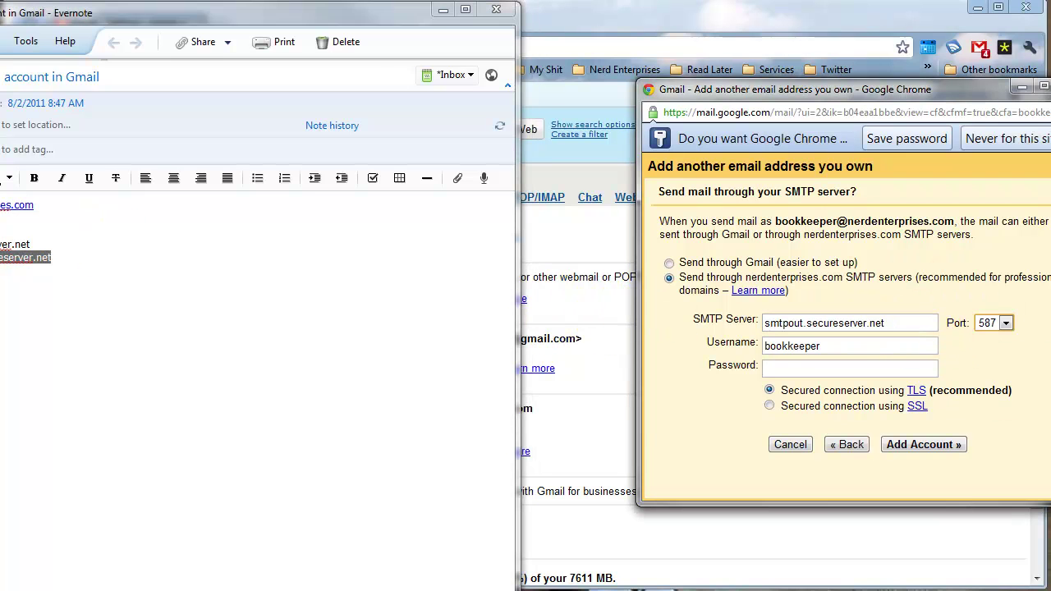
Step: Keep port 587 and paste the SMTP account password
{"action": "left_click", "coordinate": [1006, 322]}
{"action": "left_click", "coordinate": [1007, 324]}
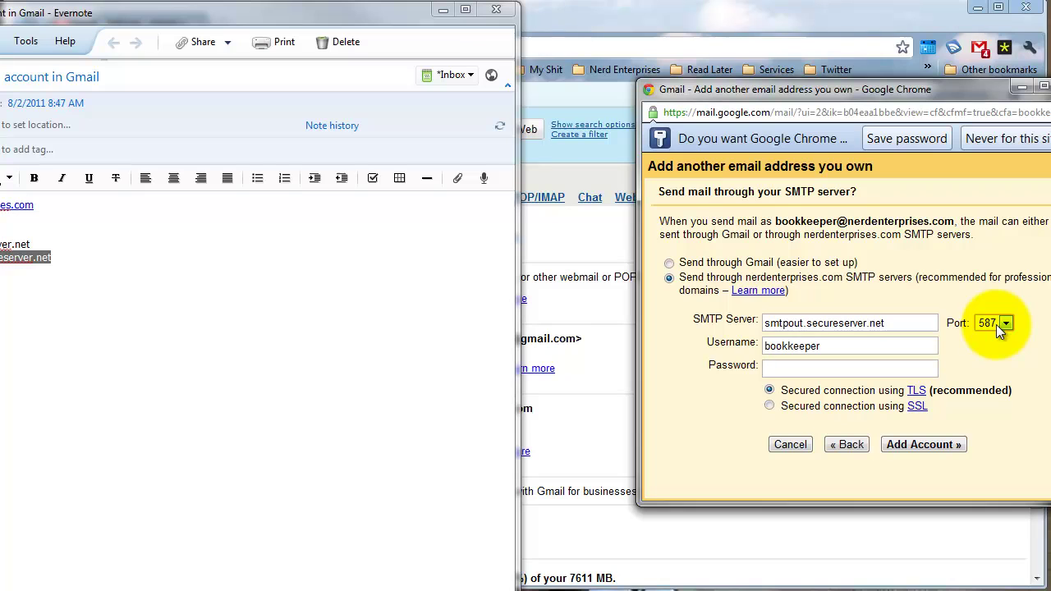
{"action": "left_click", "coordinate": [1006, 324]}
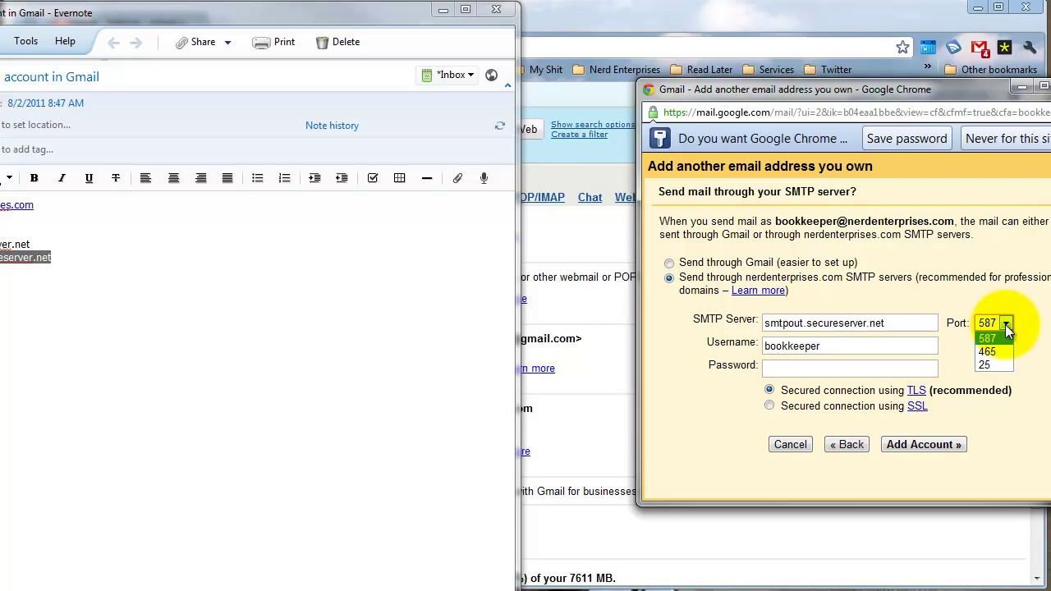
{"action": "left_click", "coordinate": [1006, 325]}
{"action": "left_click", "coordinate": [1006, 325]}
{"action": "left_click", "coordinate": [992, 332]}
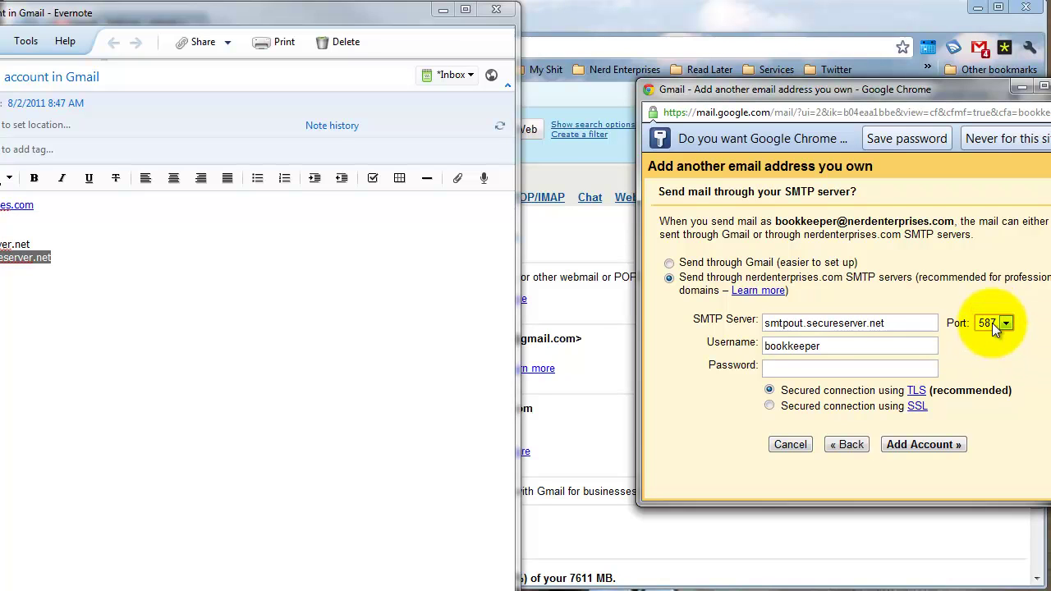
{"action": "left_click", "coordinate": [813, 369]}
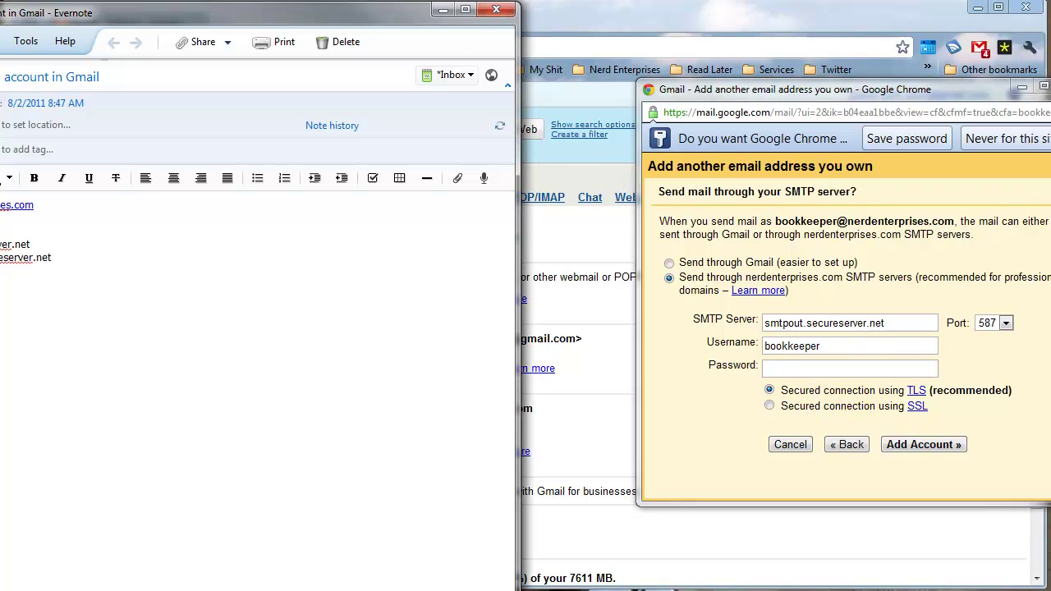
{"action": "left_click", "coordinate": [793, 367]}
{"action": "key", "text": "ctrl+v"}
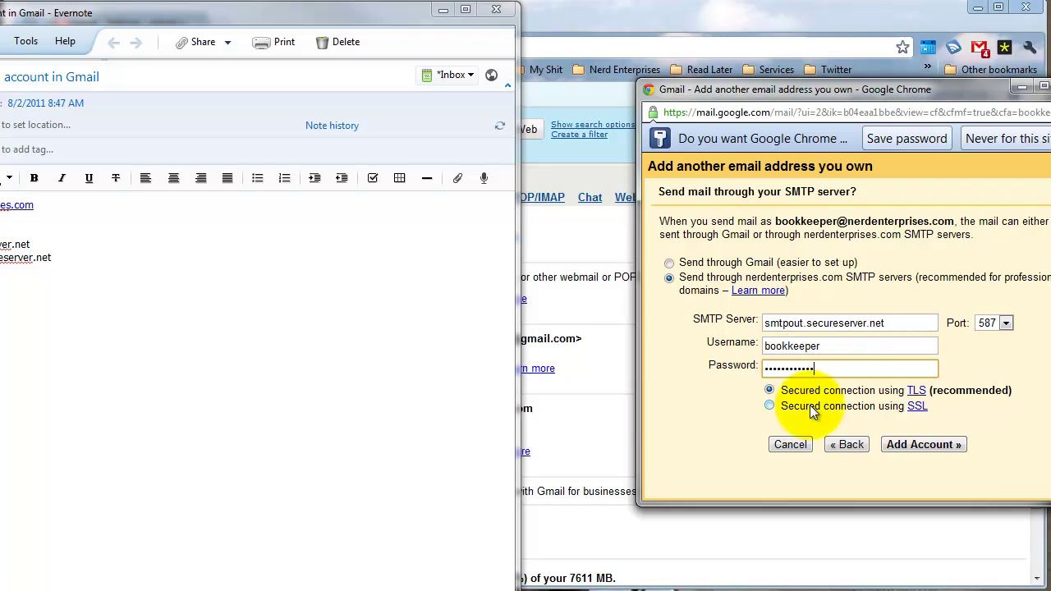
Step: Submit the SMTP settings with Add Account and wait for the credential check
{"action": "left_click", "coordinate": [921, 445]}
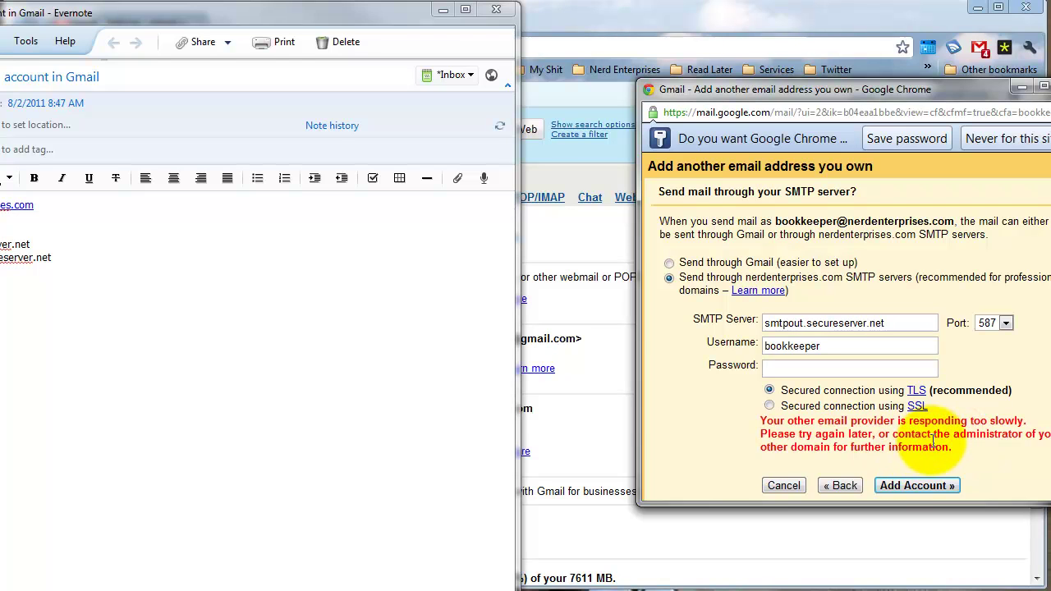
Step: Switch the SMTP port to 465 and paste the password again
{"action": "left_click", "coordinate": [1006, 324]}
{"action": "left_click", "coordinate": [989, 351]}
{"action": "left_click", "coordinate": [848, 368]}
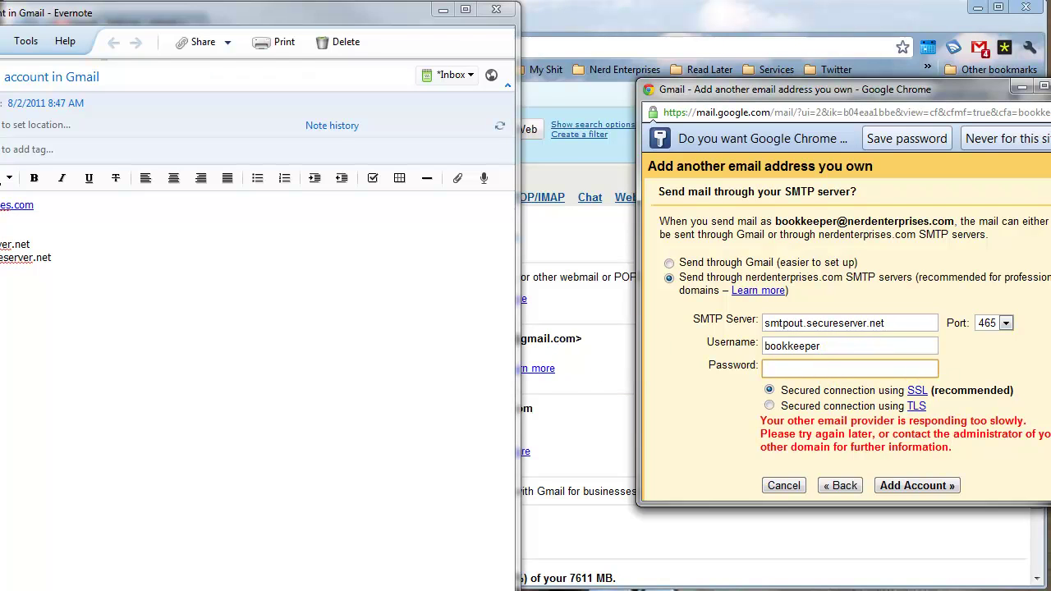
{"action": "left_click", "coordinate": [815, 370]}
{"action": "key", "text": "ctrl+v"}
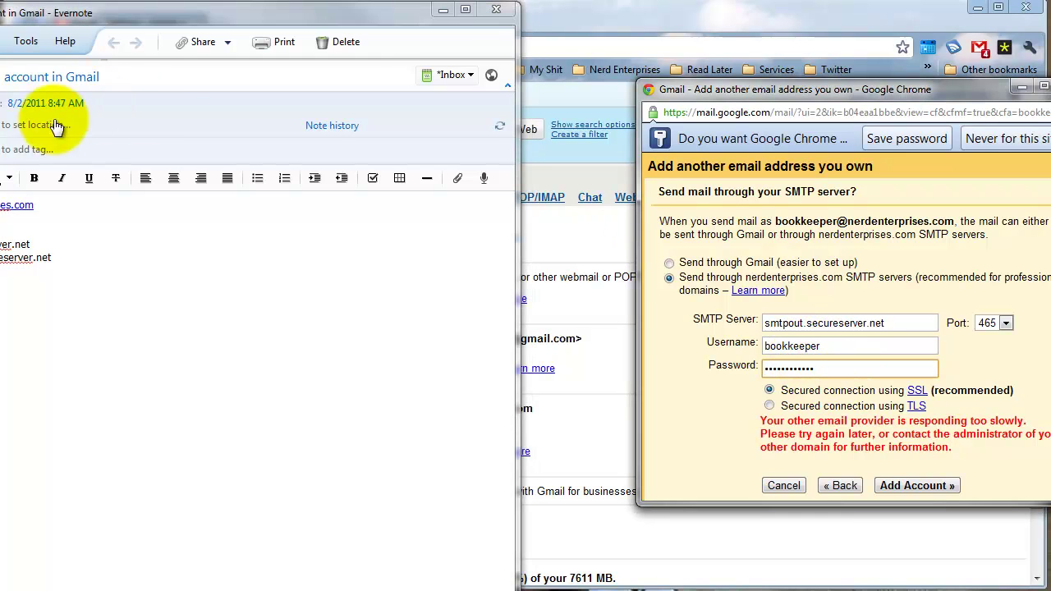
Step: Replace the SMTP username with the full bookkeeper address and submit the settings
{"action": "left_click_drag", "start_coordinate": [58, 204], "coordinate": [1, 205]}
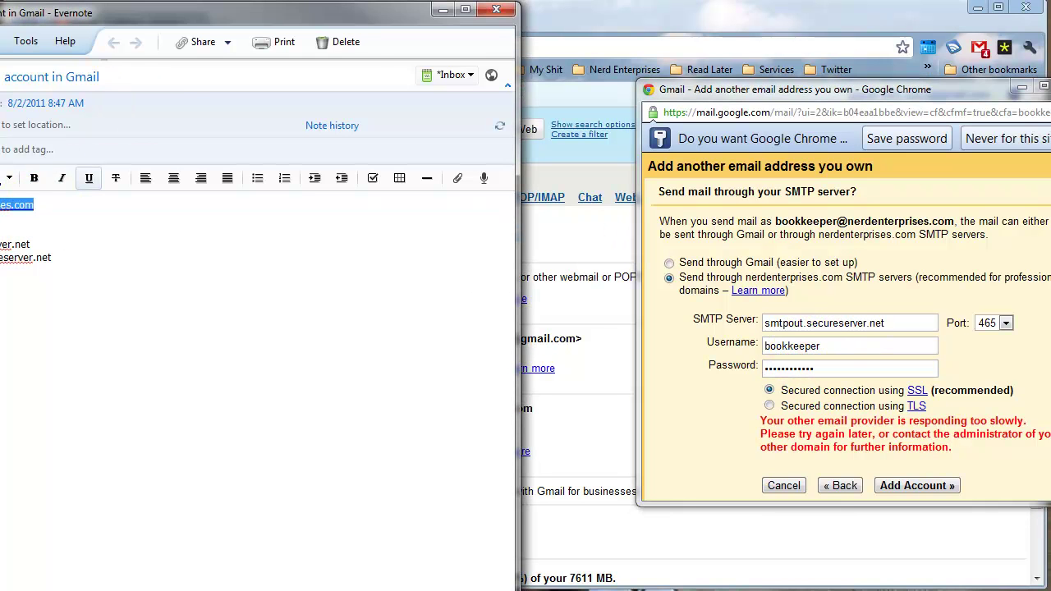
{"action": "left_click", "coordinate": [862, 346]}
{"action": "left_click_drag", "start_coordinate": [821, 345], "coordinate": [675, 337]}
{"action": "key", "text": "ctrl+v"}
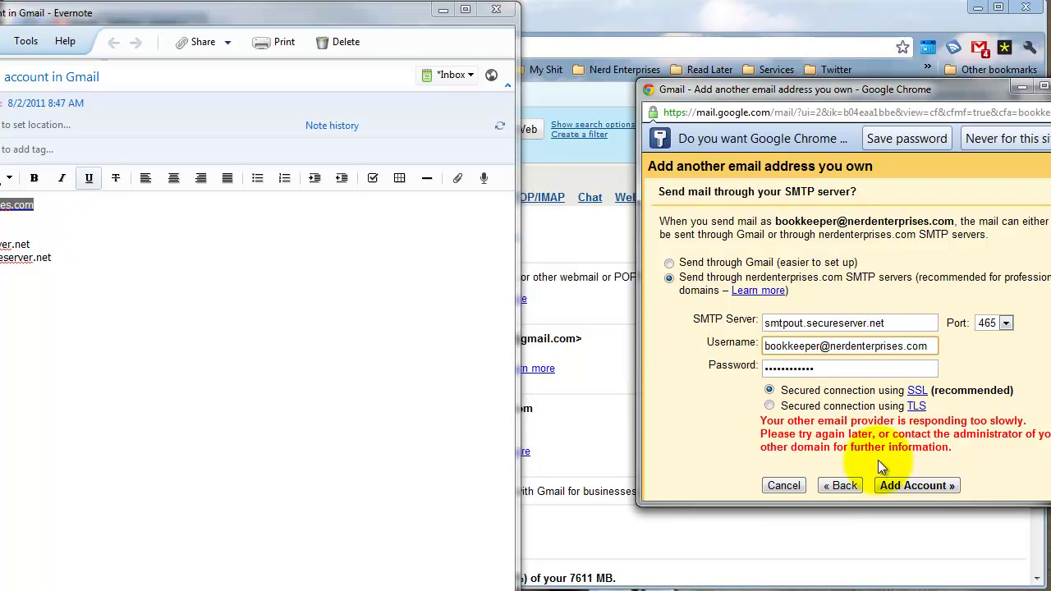
{"action": "left_click", "coordinate": [907, 487]}
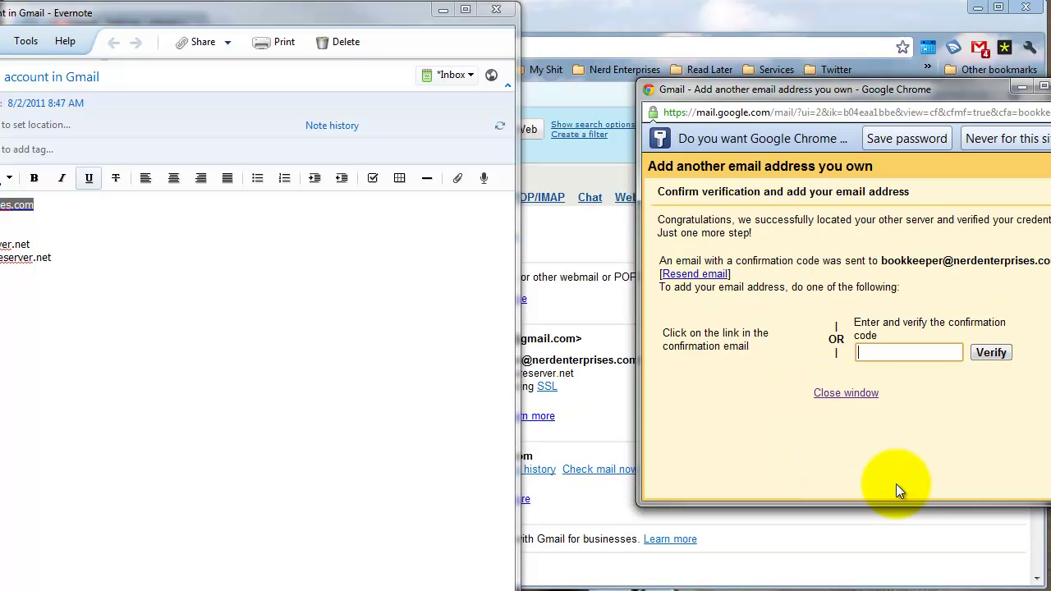
Step: Switch to the main Gmail window and open the Inbox
{"action": "left_click", "coordinate": [906, 353]}
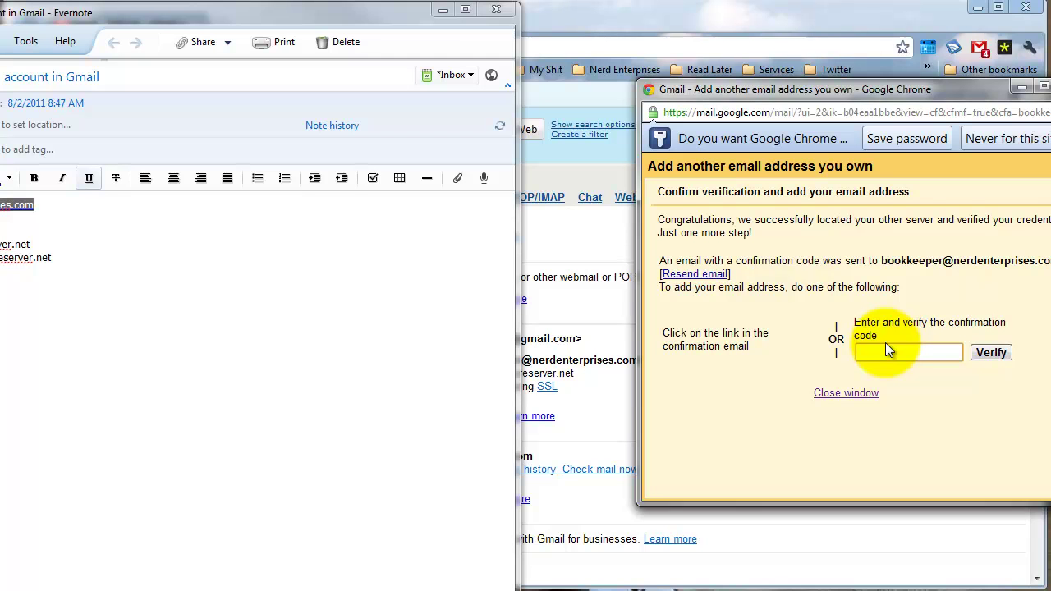
{"action": "left_click", "coordinate": [657, 32]}
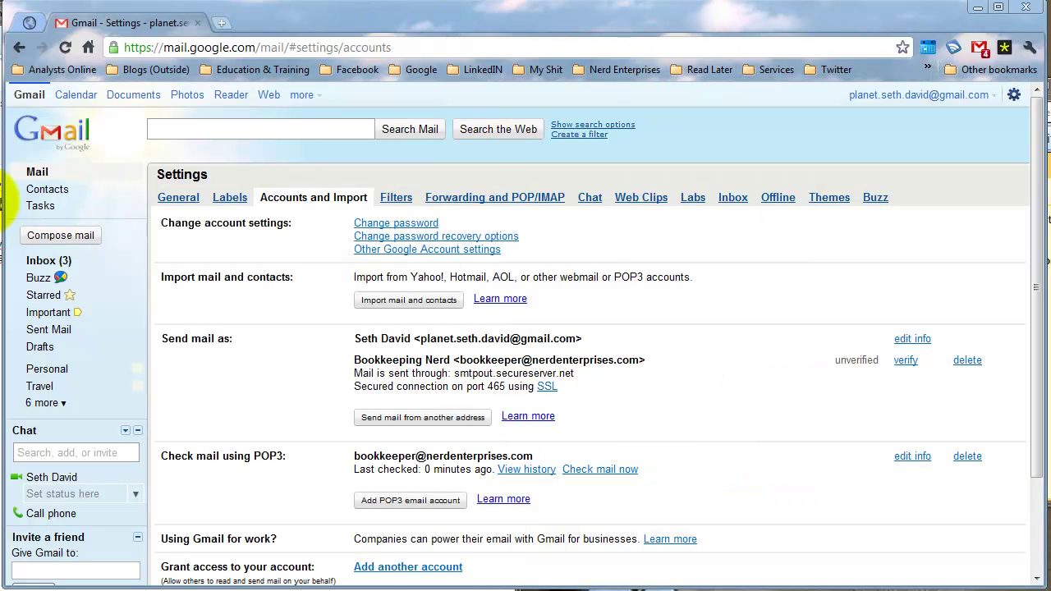
{"action": "left_click", "coordinate": [39, 263]}
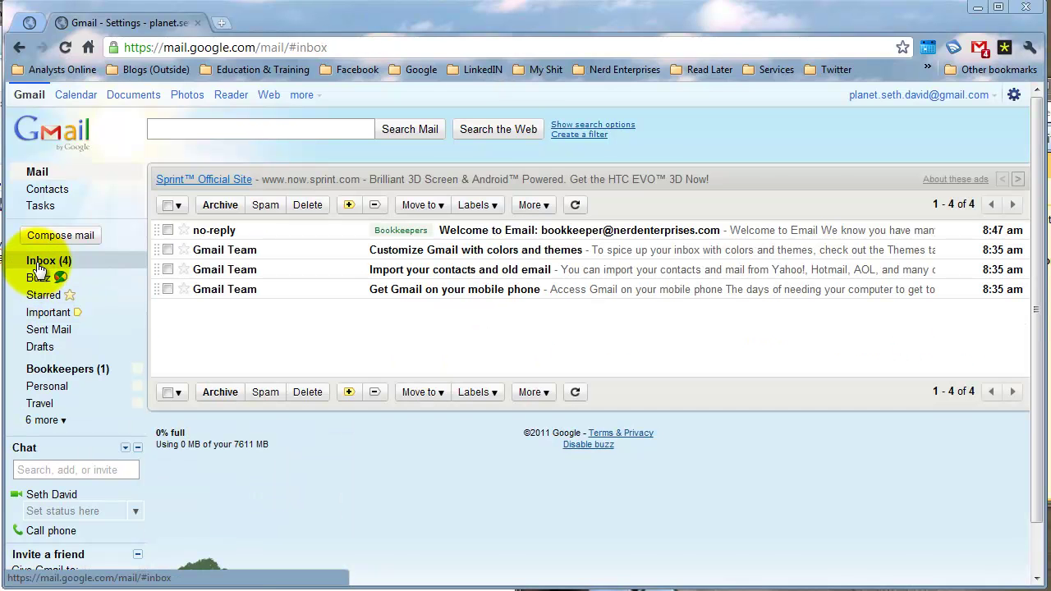
Step: Read the Bookkeepers welcome email, then return to the inbox list
{"action": "left_click", "coordinate": [566, 230]}
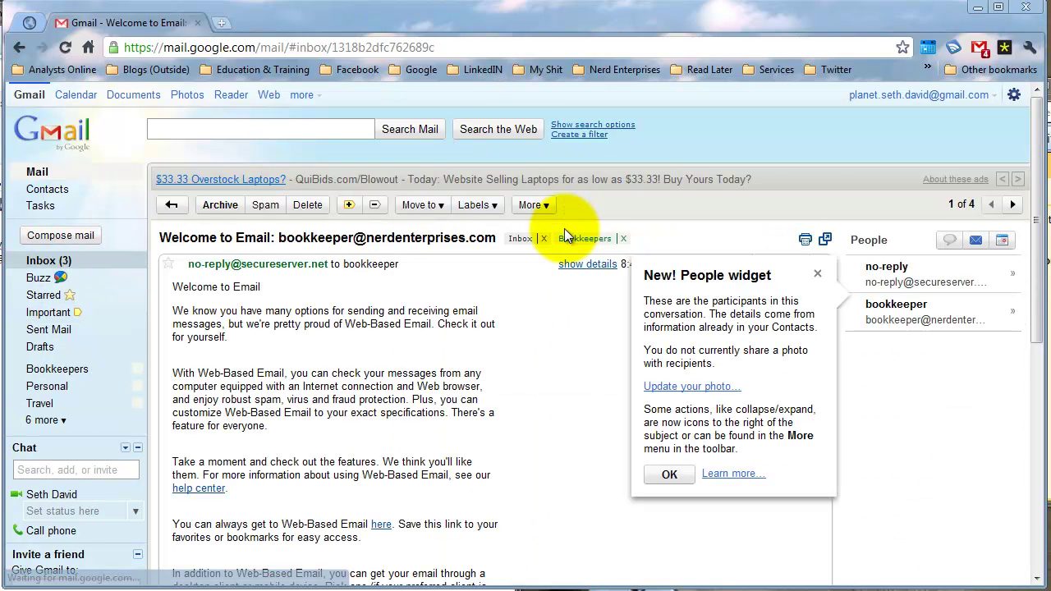
{"action": "scroll", "coordinate": [427, 359], "scroll_direction": "down", "scroll_amount": 5}
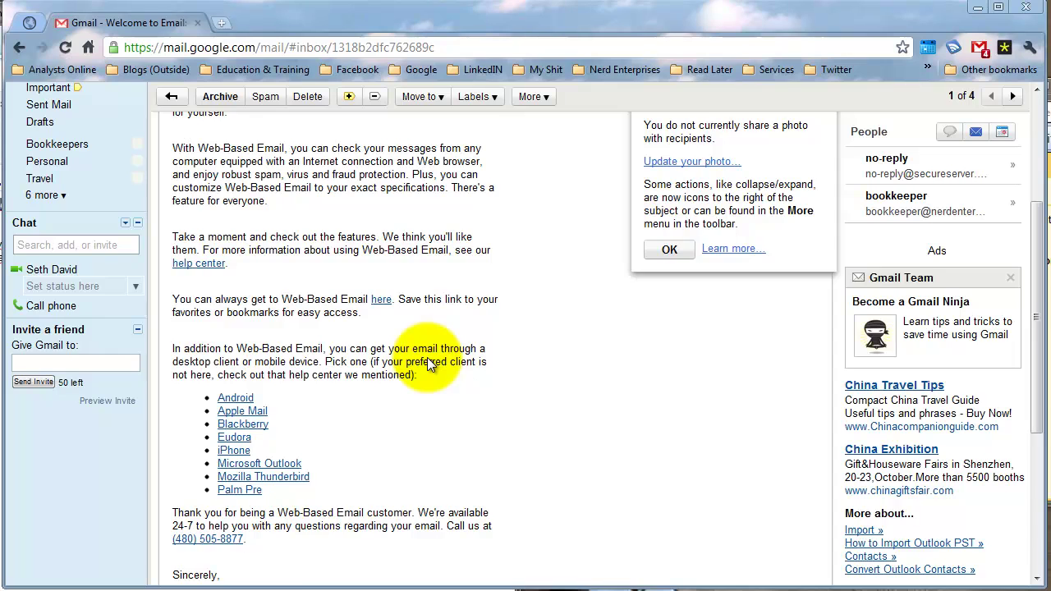
{"action": "scroll", "coordinate": [427, 362], "scroll_direction": "down", "scroll_amount": 6}
{"action": "scroll", "coordinate": [427, 362], "scroll_direction": "up", "scroll_amount": 10}
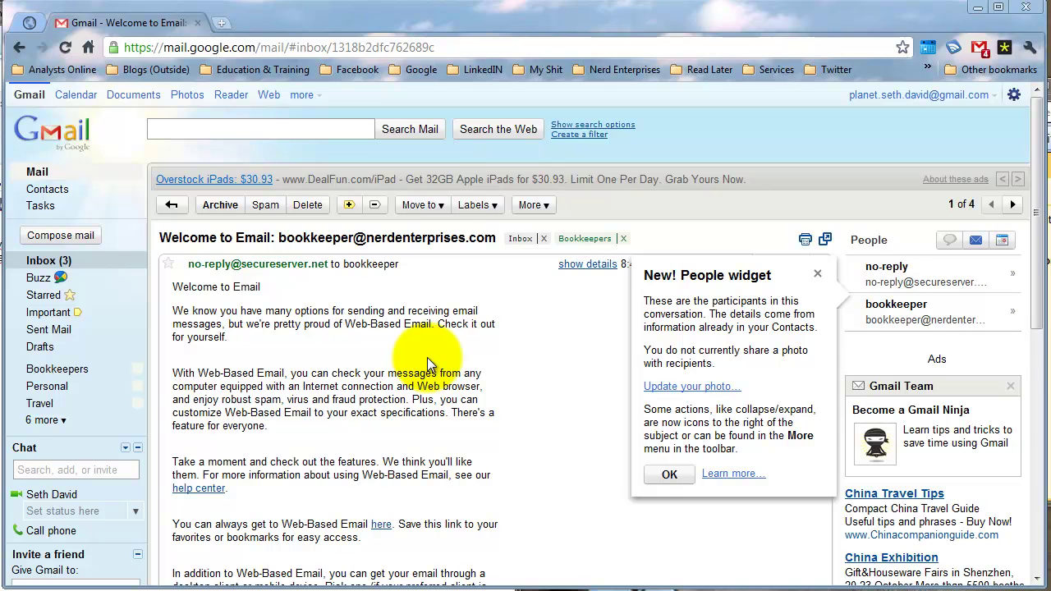
{"action": "scroll", "coordinate": [427, 361], "scroll_direction": "down", "scroll_amount": 2}
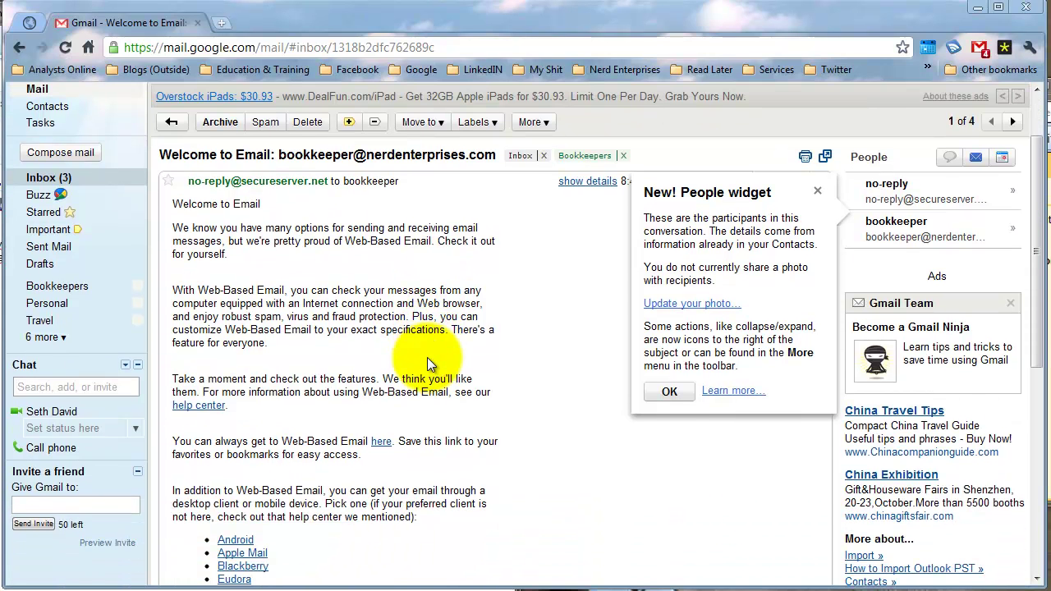
{"action": "scroll", "coordinate": [427, 357], "scroll_direction": "up", "scroll_amount": 2}
{"action": "left_click", "coordinate": [170, 205]}
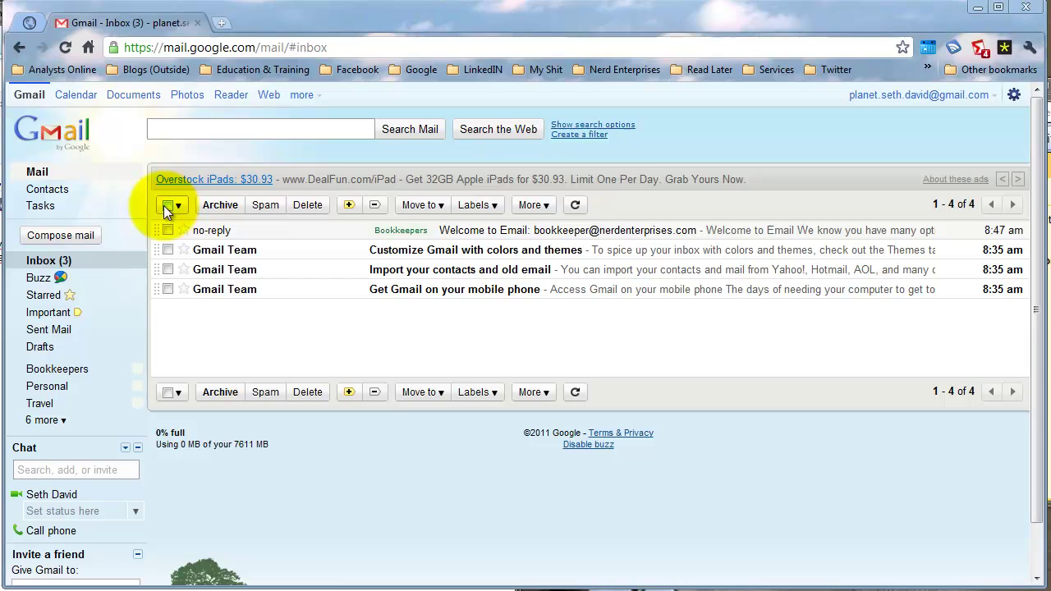
Step: Copy the code from the Gmail Confirmation email into the add-address dialog and verify it
{"action": "left_click", "coordinate": [576, 206]}
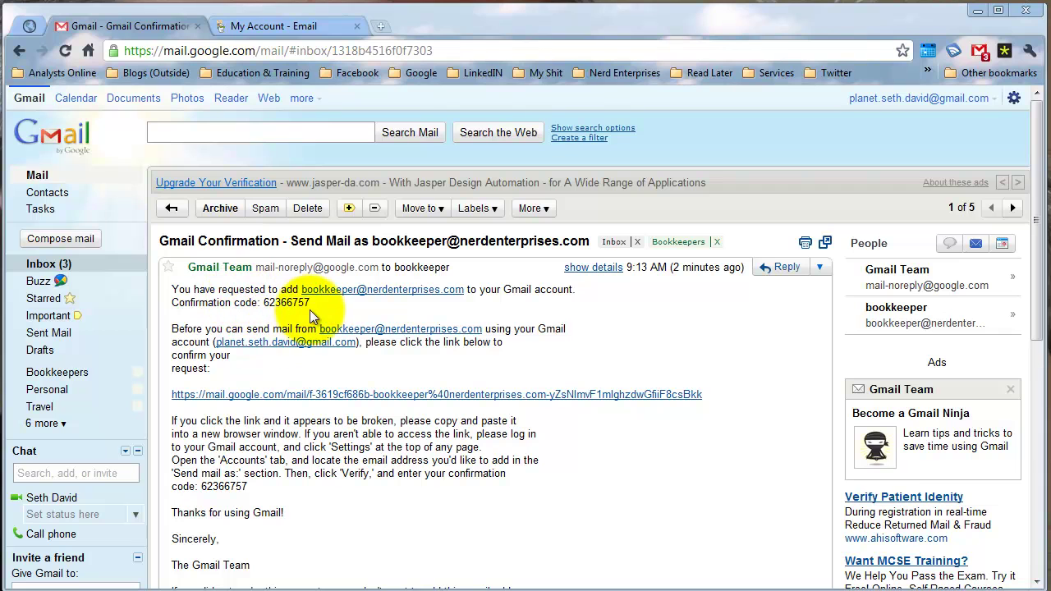
{"action": "left_click_drag", "start_coordinate": [327, 303], "coordinate": [262, 304]}
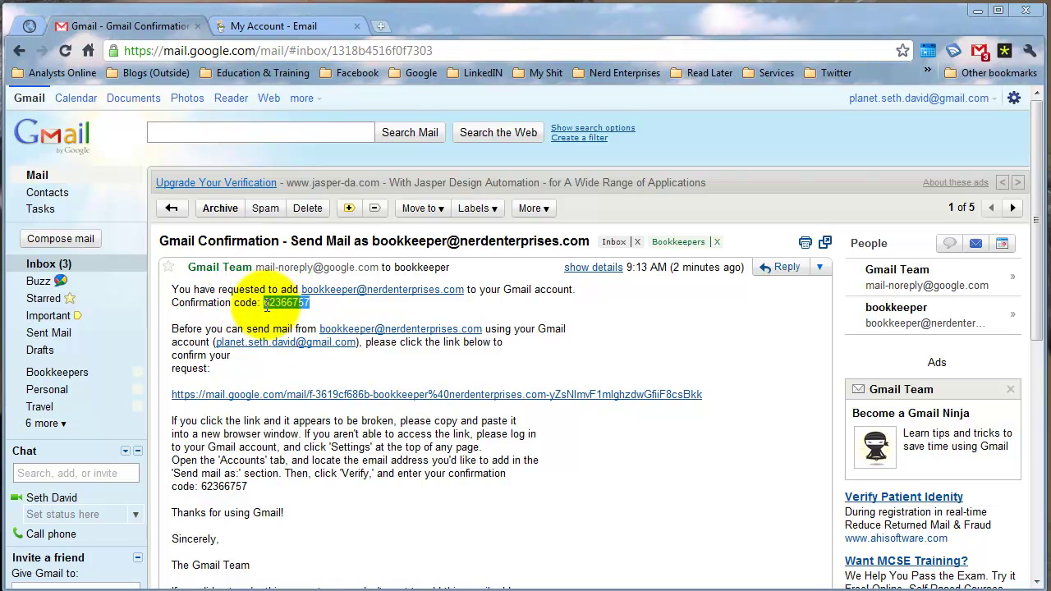
{"action": "right_click", "coordinate": [285, 306]}
{"action": "left_click", "coordinate": [306, 315]}
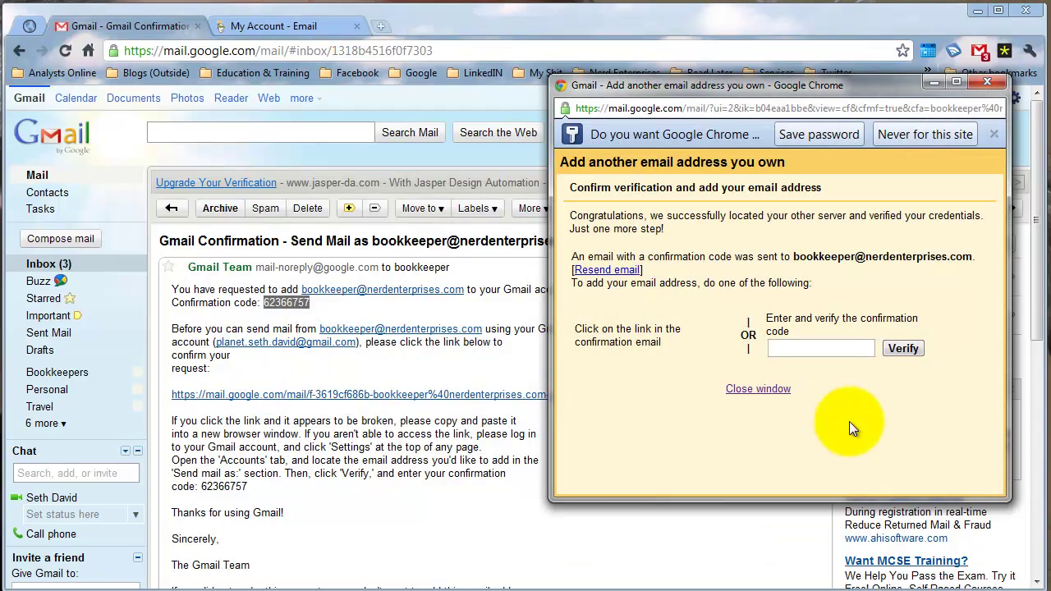
{"action": "left_click", "coordinate": [826, 349]}
{"action": "key", "text": "ctrl+v"}
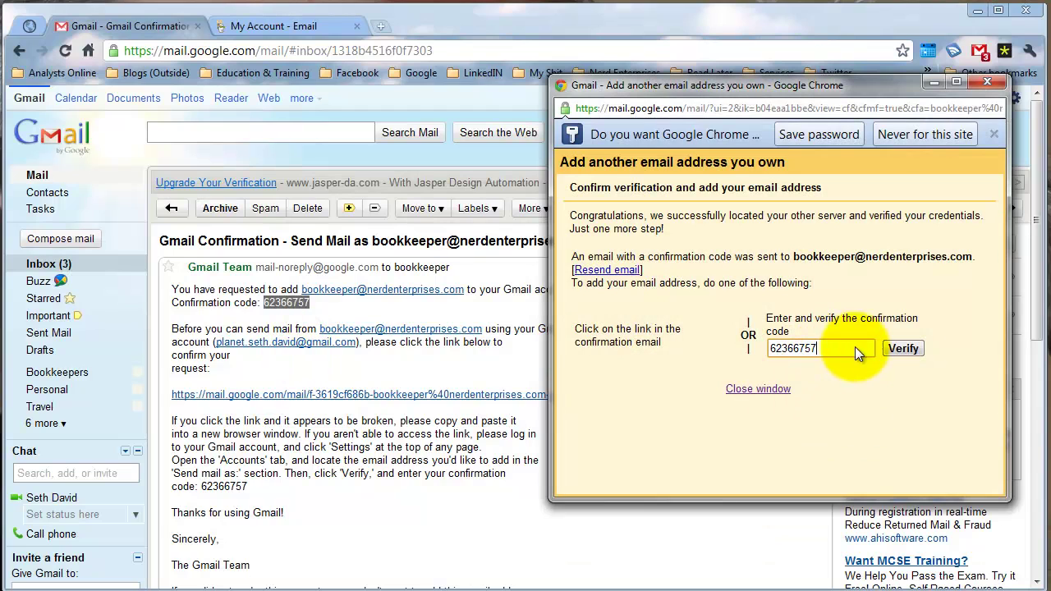
{"action": "left_click", "coordinate": [906, 348]}
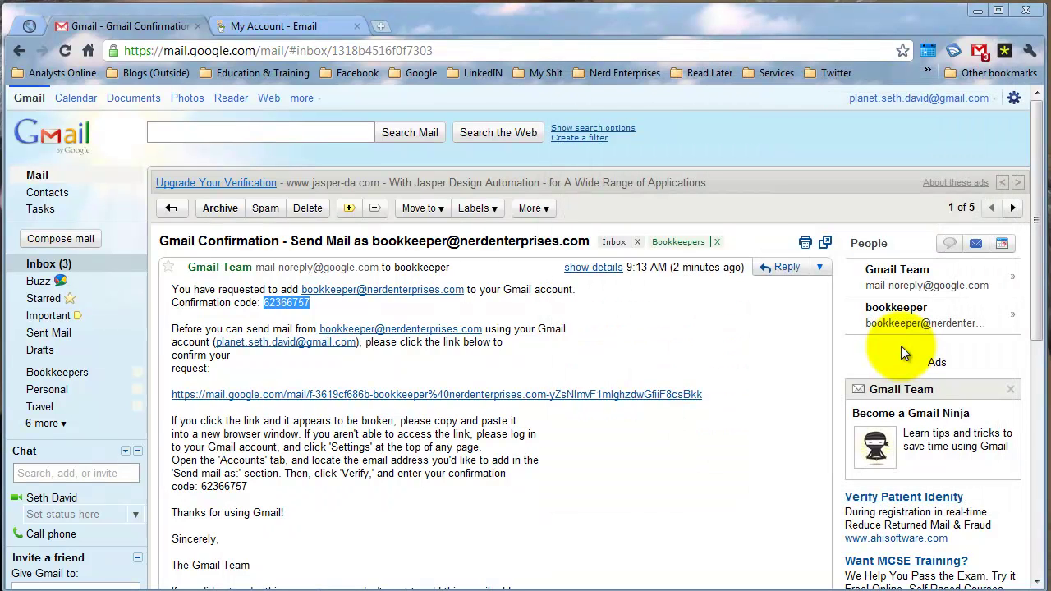
Step: Start a new message sent from the Bookkeeping Nerd address, ready for a recipient
{"action": "left_click", "coordinate": [78, 239]}
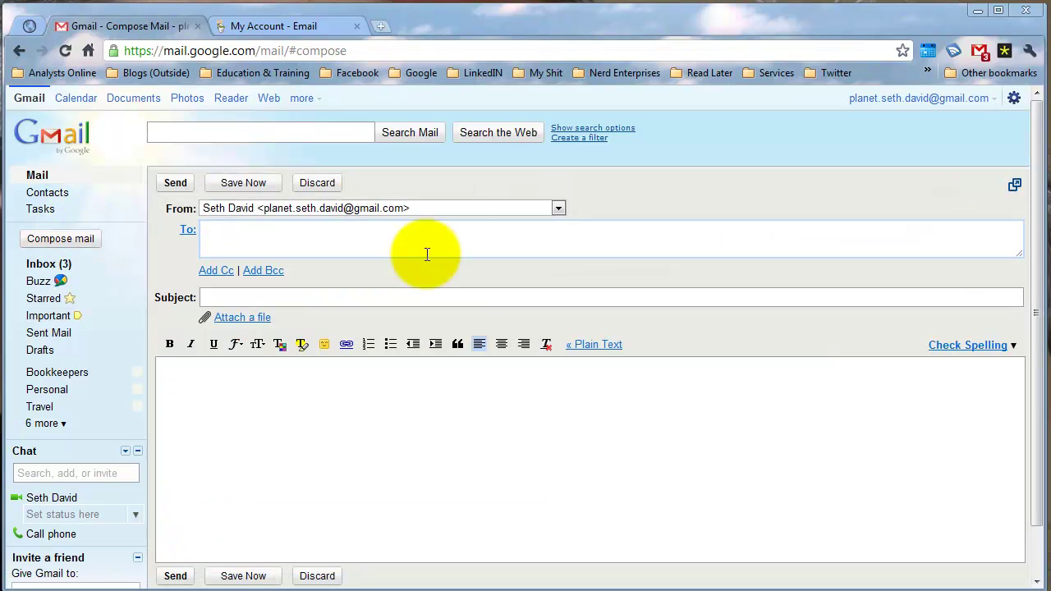
{"action": "left_click", "coordinate": [559, 208]}
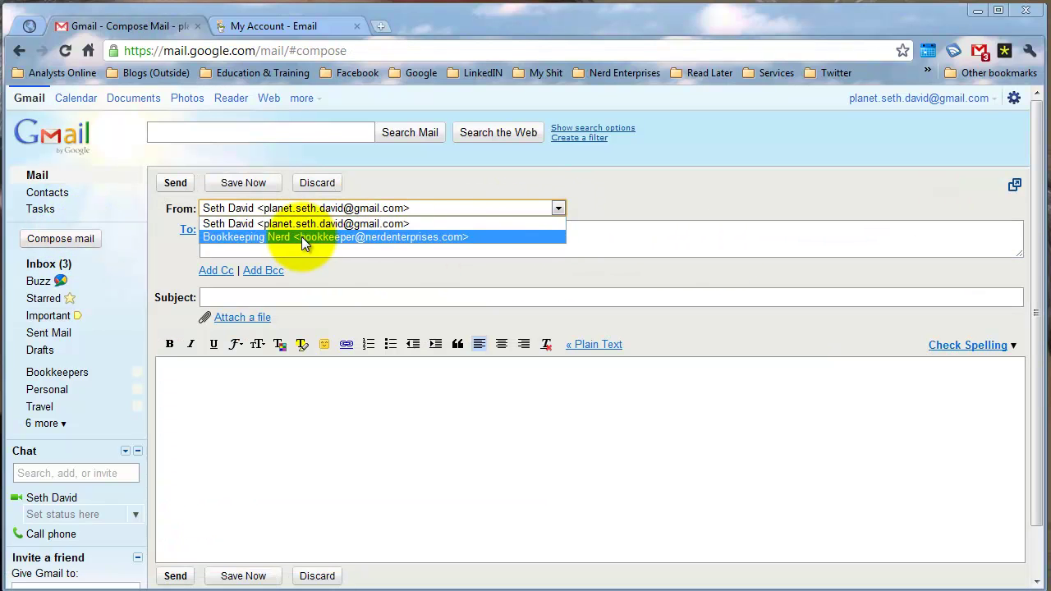
{"action": "left_click", "coordinate": [411, 208]}
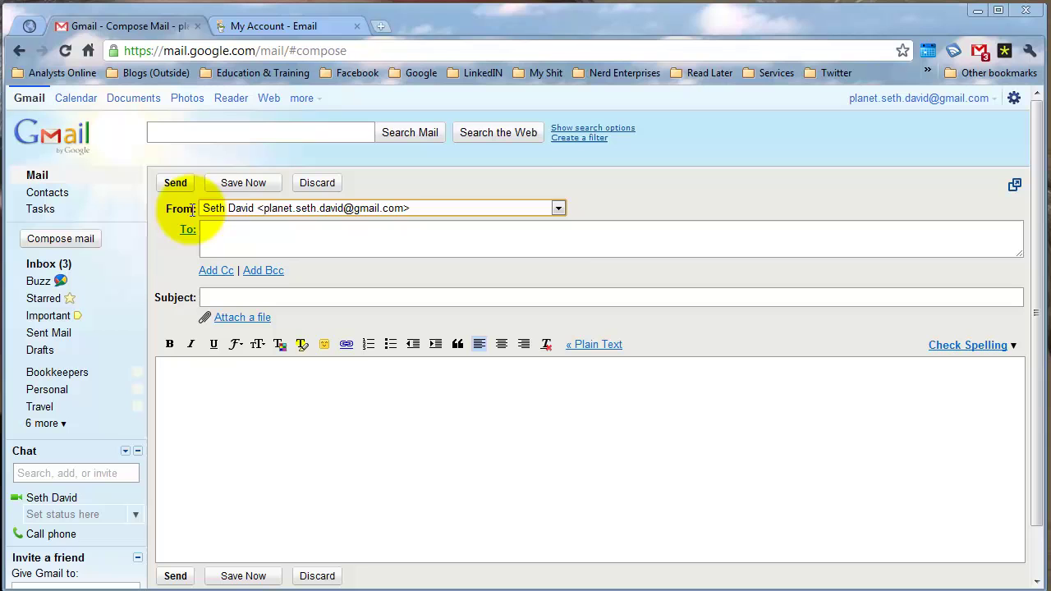
{"action": "left_click", "coordinate": [560, 207]}
{"action": "left_click", "coordinate": [312, 238]}
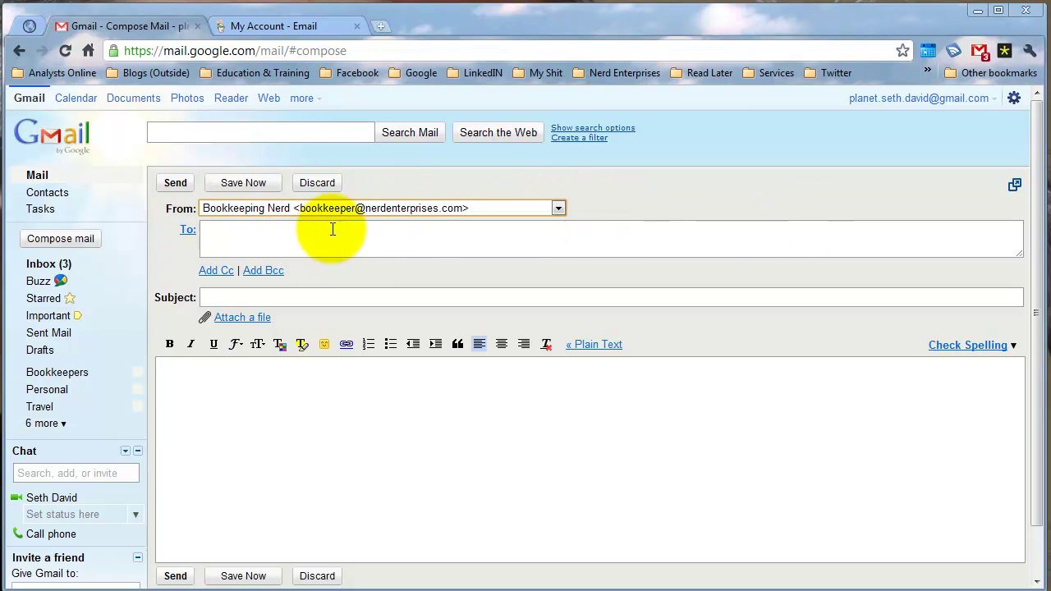
{"action": "left_click", "coordinate": [540, 234]}
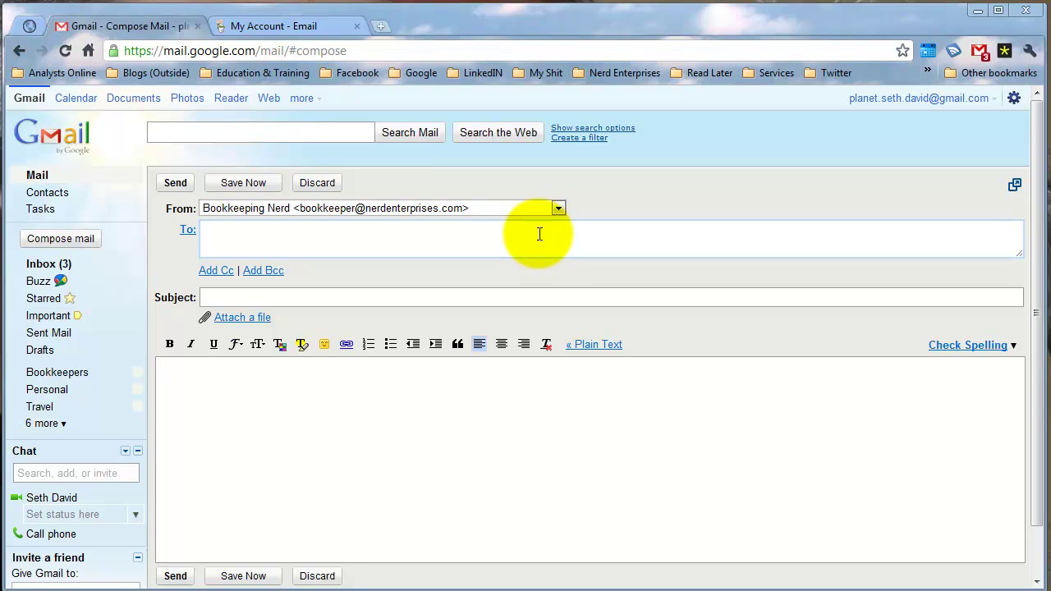